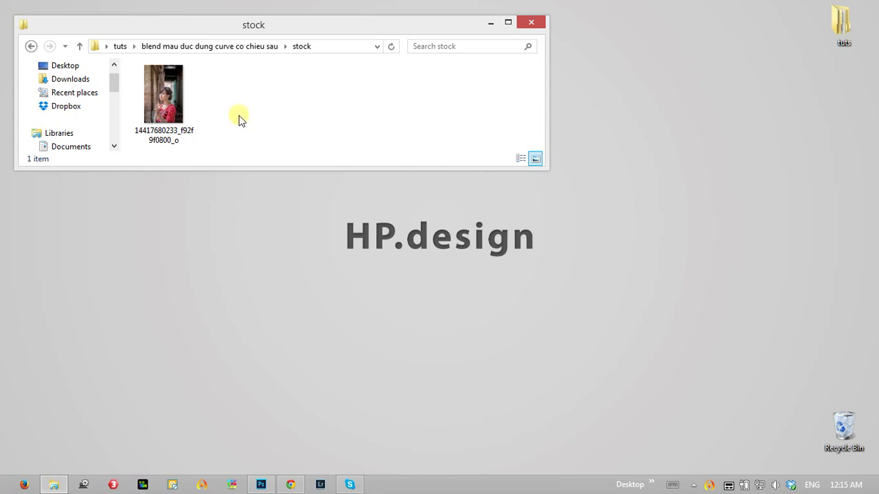
Select the portrait photo file, preview it full screen, then close the preview.
left_click(174, 104)
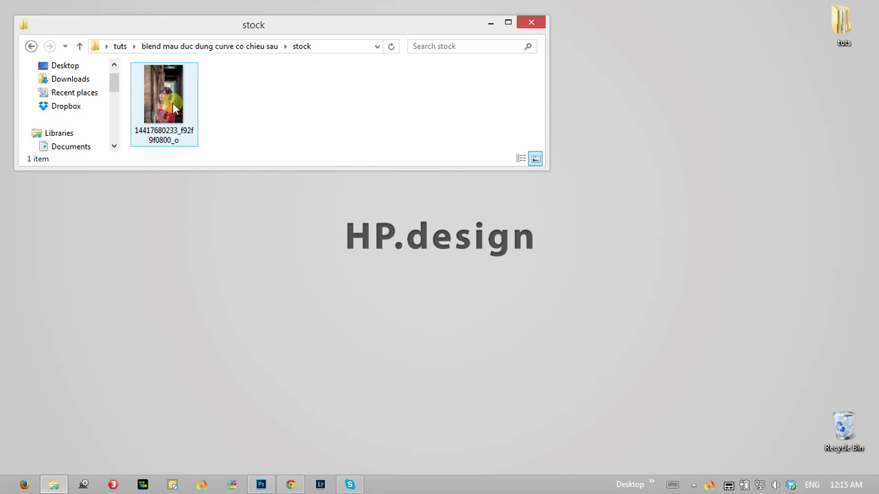
double_click(168, 112)
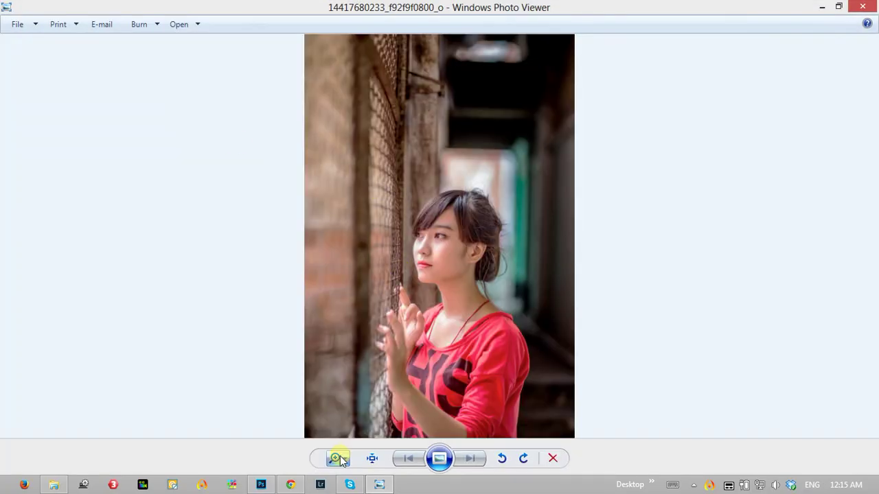
left_click(861, 7)
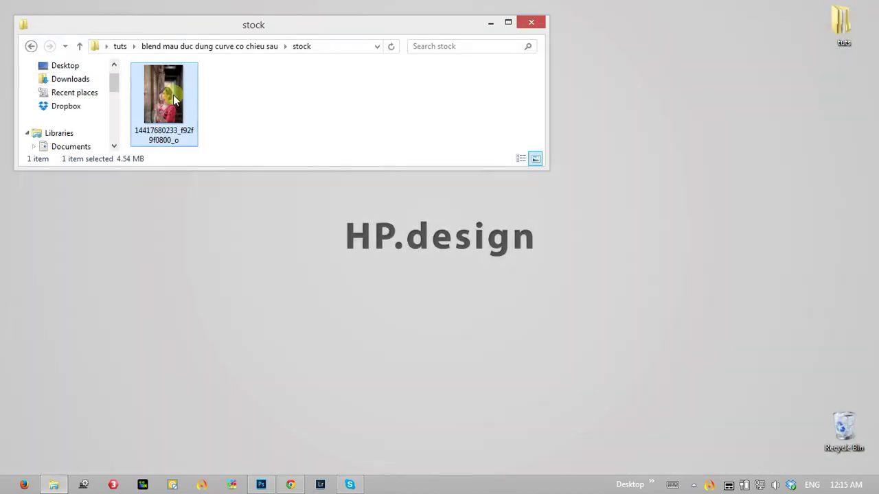
In Photoshop, zoom in on the girl's face, then fit the whole photo on screen.
left_click(260, 483)
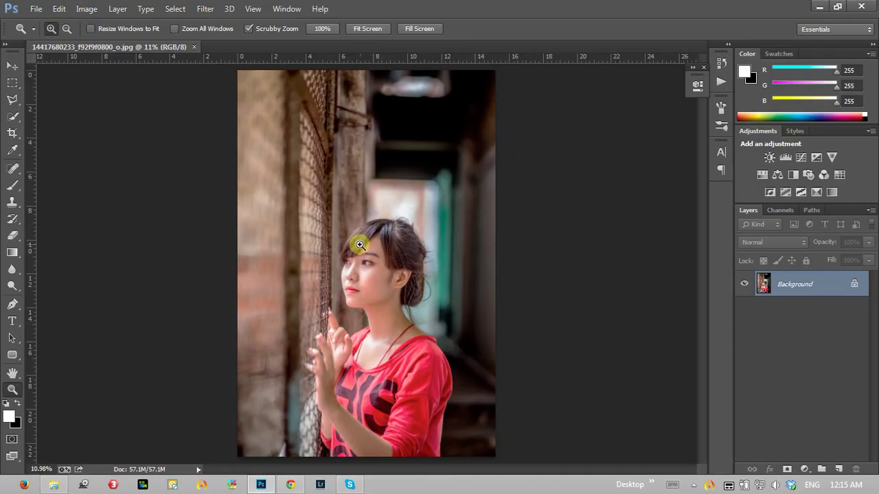
left_click(365, 240)
left_click(370, 235)
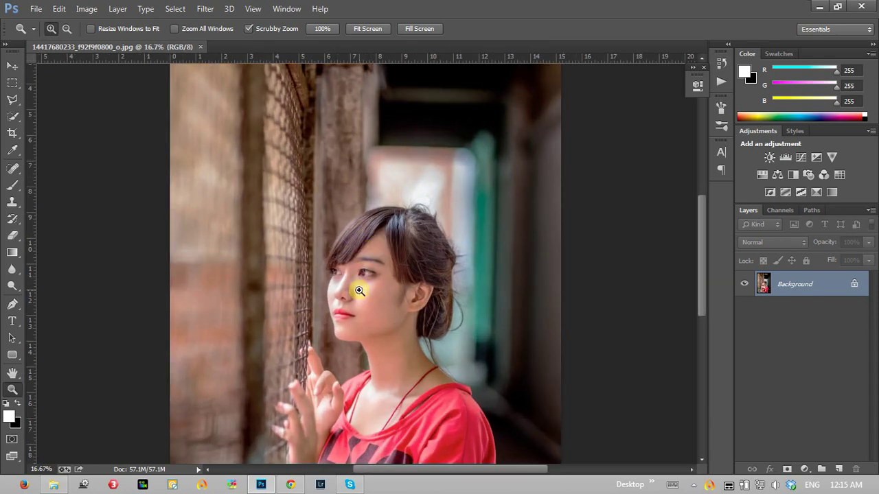
left_click(359, 290)
left_click(295, 216)
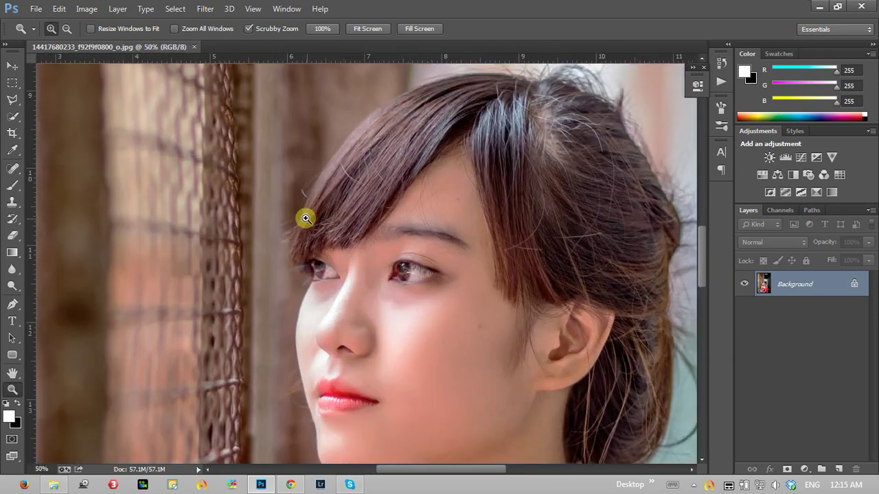
right_click(318, 224)
left_click(334, 235)
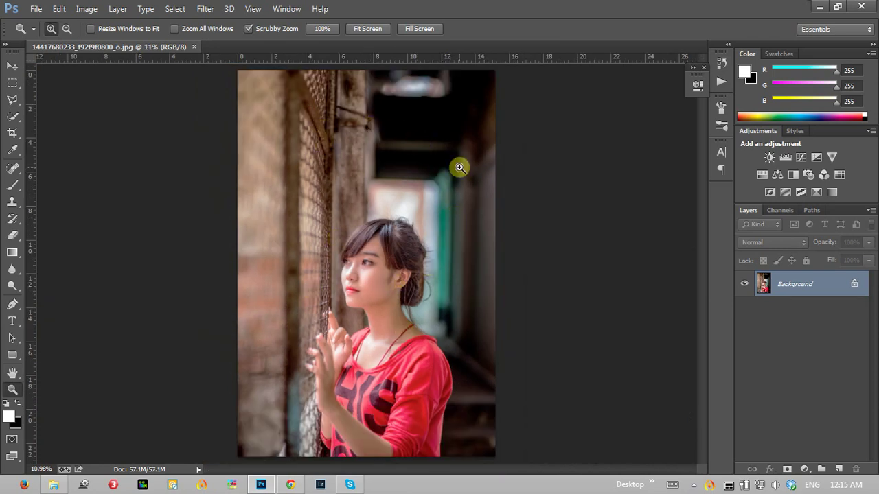
Add Curves 1 and bend its curve into a contrast S-shape.
left_click(805, 469)
left_click(797, 267)
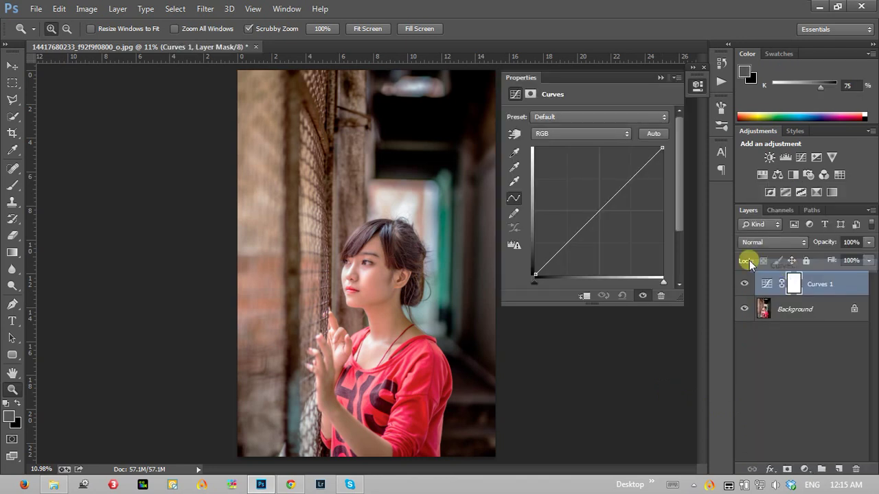
left_click(626, 178)
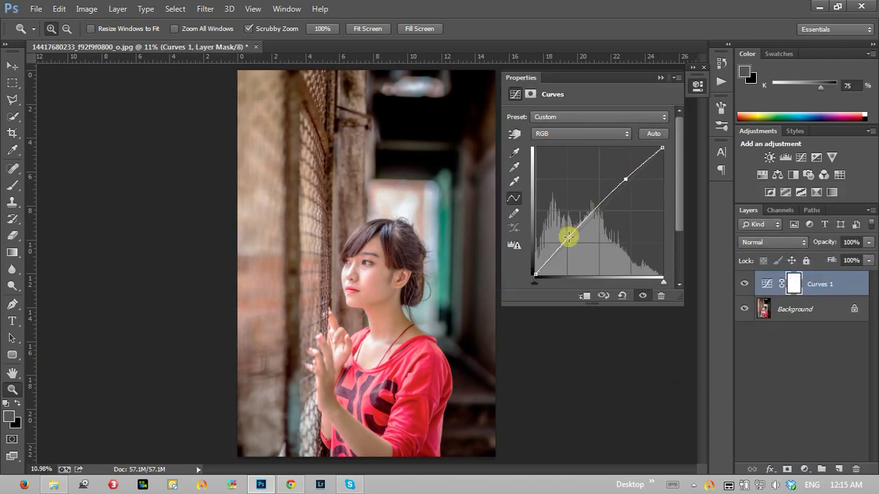
left_click_drag(567, 238, 573, 243)
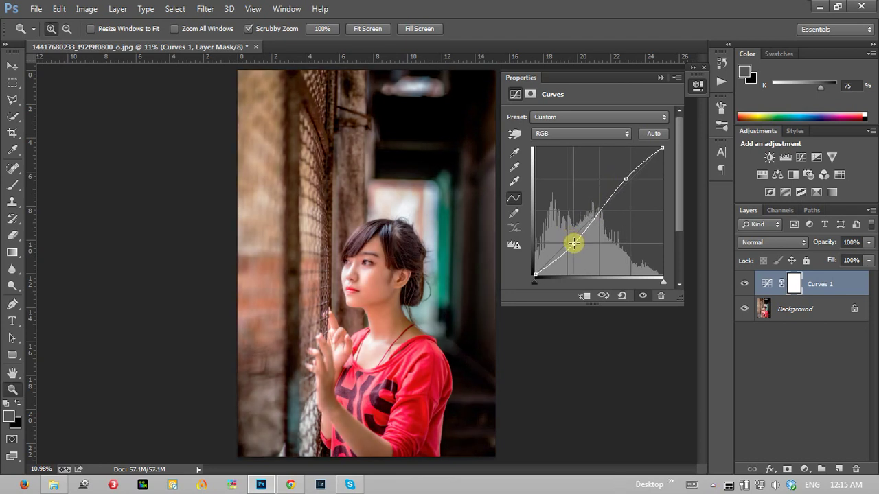
left_click(660, 77)
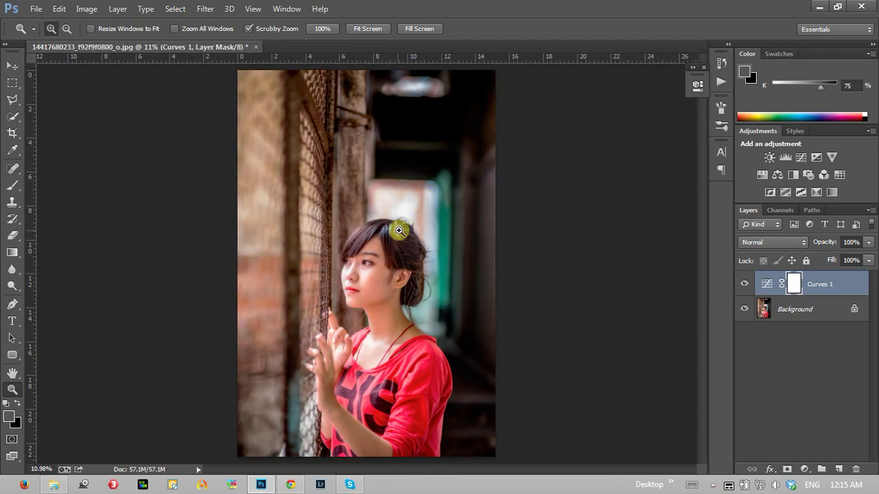
Toggle Curves 1 off and on to compare, then zoom in on the girl's head.
left_click(744, 284)
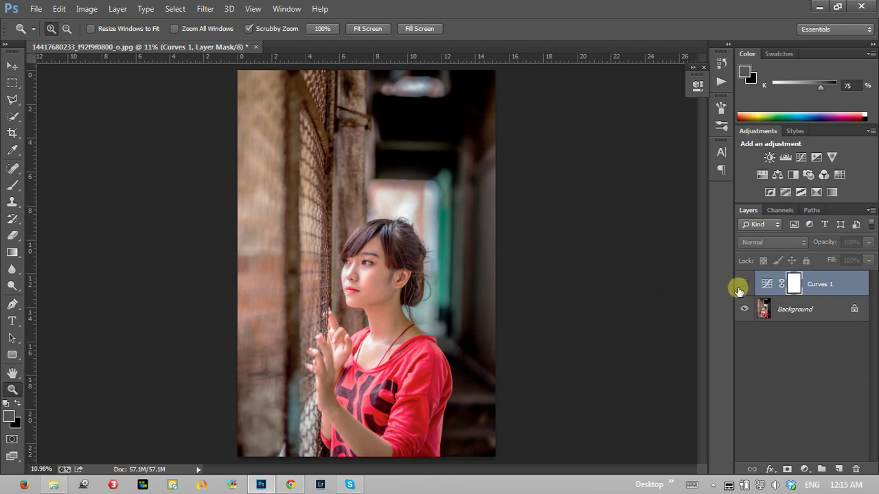
left_click(744, 284)
left_click_drag(360, 229, 349, 212)
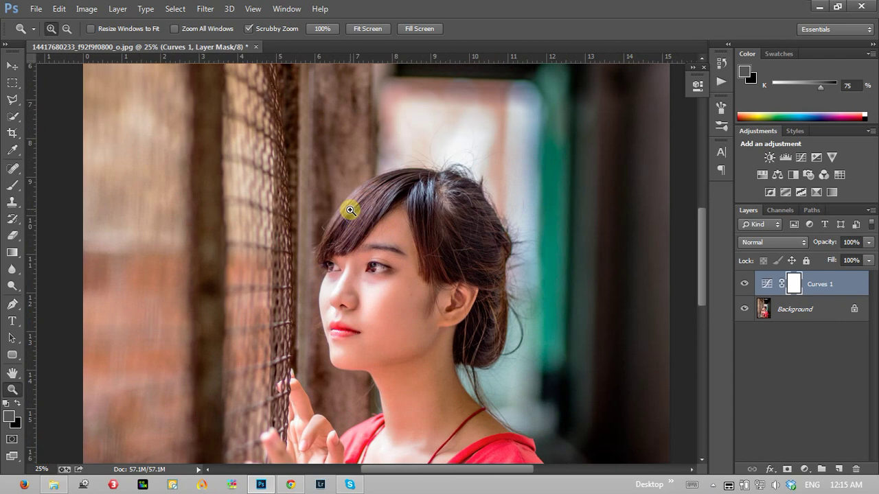
right_click(347, 217)
left_click(350, 220)
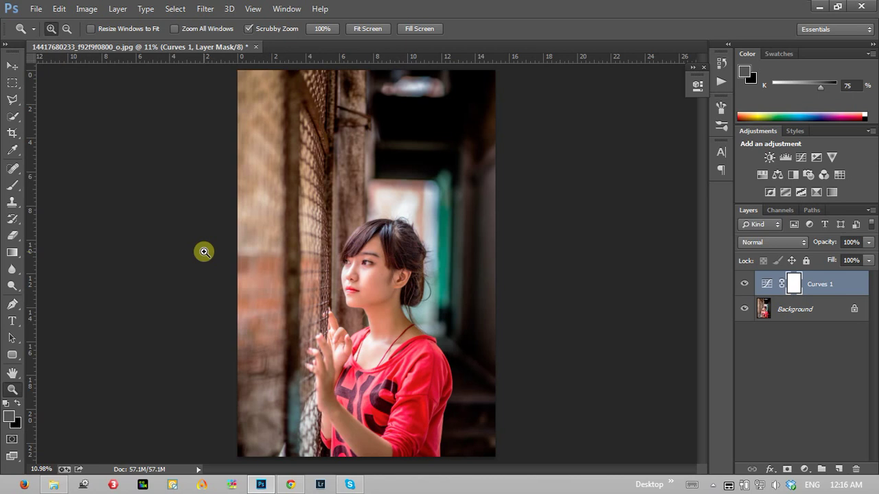
left_click(11, 186)
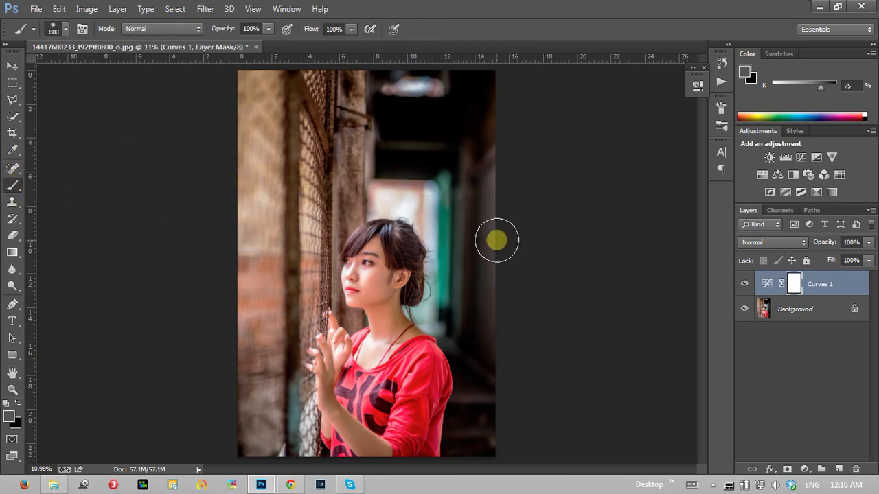
key("bracketleft")
key("bracketleft")
key("bracketleft")
key("bracketleft")
key("bracketleft")
key("bracketleft")
key("bracketleft")
key("bracketleft")
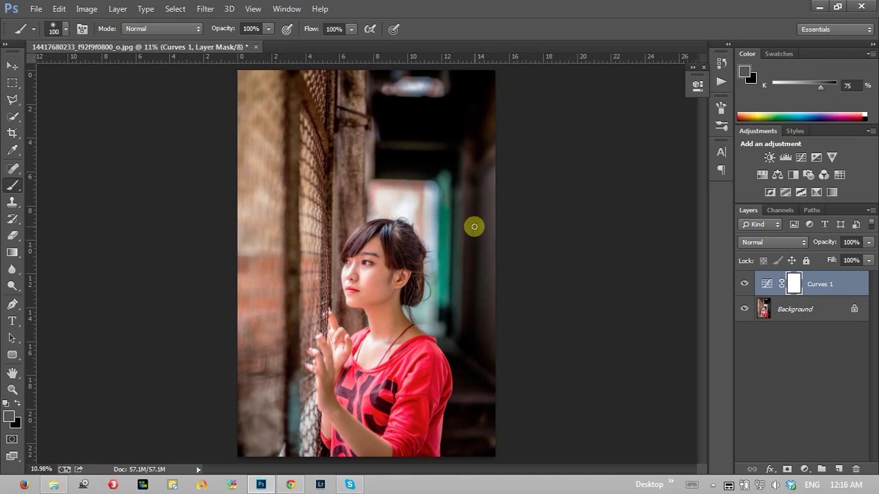
key("ctrl+shift+n")
key("Return")
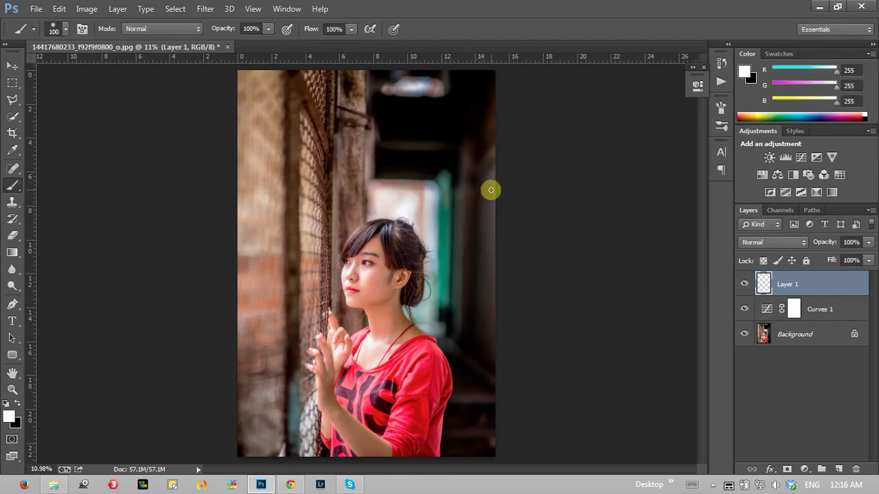
left_click_drag(491, 190, 465, 187)
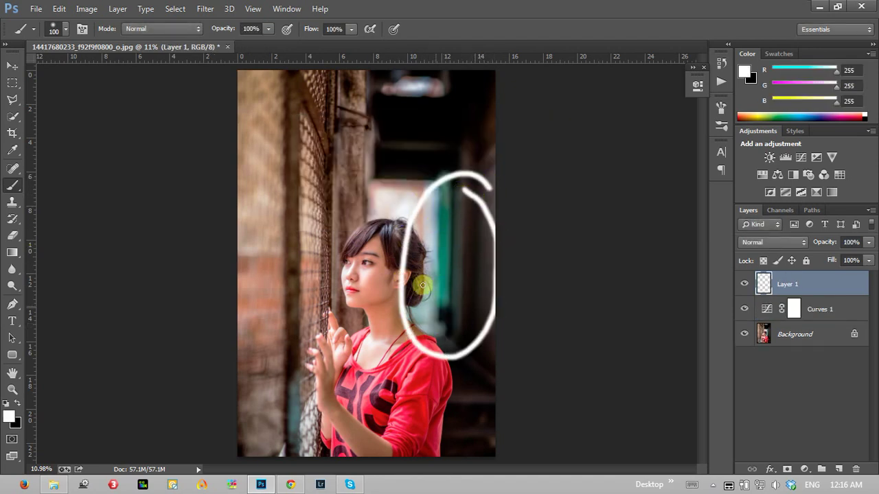
mouse_move(301, 172)
left_mouse_down()
mouse_move(295, 319)
mouse_move(301, 169)
left_mouse_up()
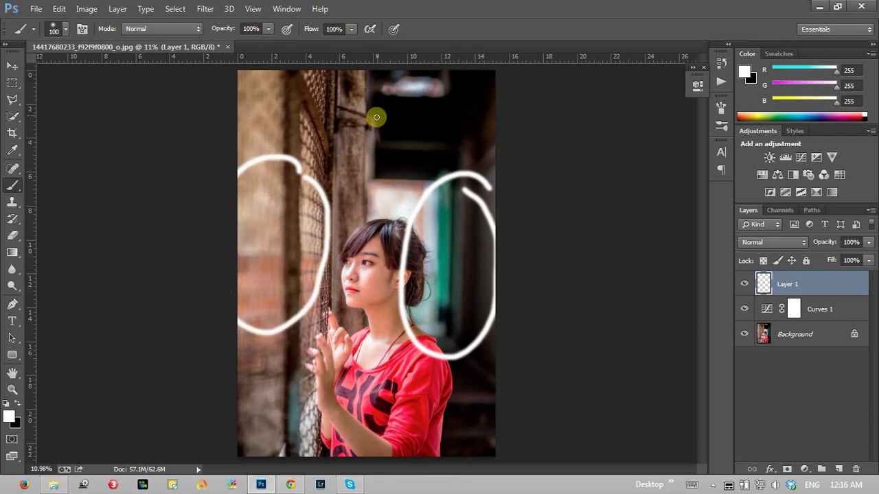
mouse_move(363, 77)
left_mouse_down()
mouse_move(402, 225)
mouse_move(360, 79)
left_mouse_up()
key("ctrl+z")
Delete the temporary marking layer, select the Curves 1 mask, and add Curves 2 above it.
key("Delete")
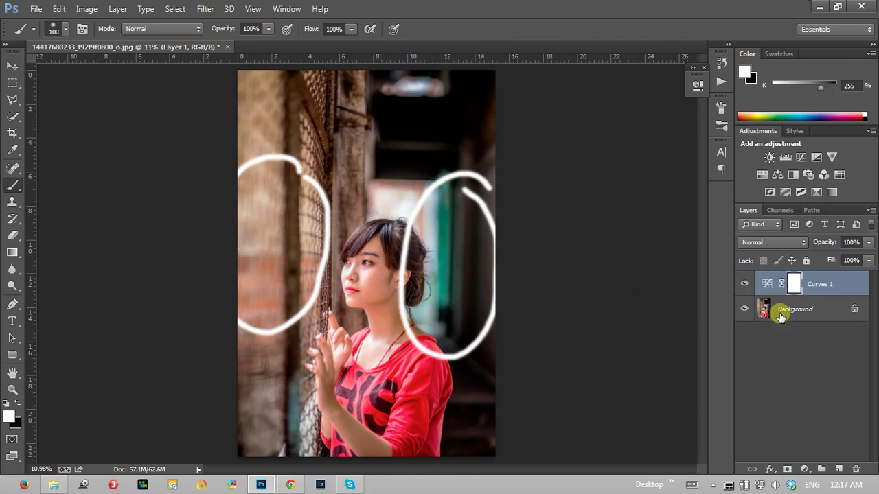
left_click(794, 287)
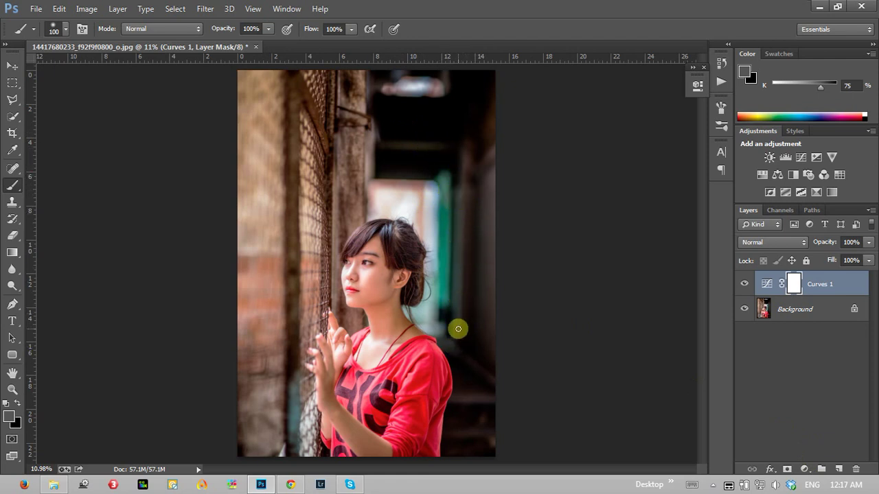
left_click(804, 469)
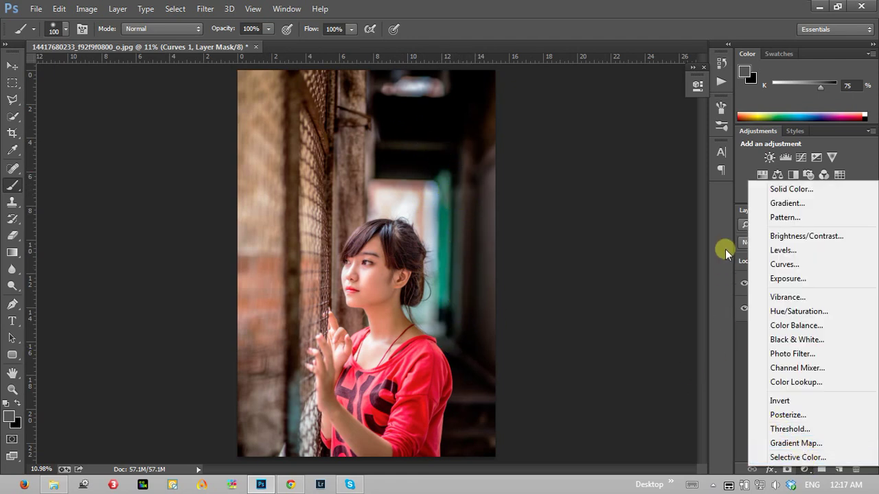
left_click(783, 265)
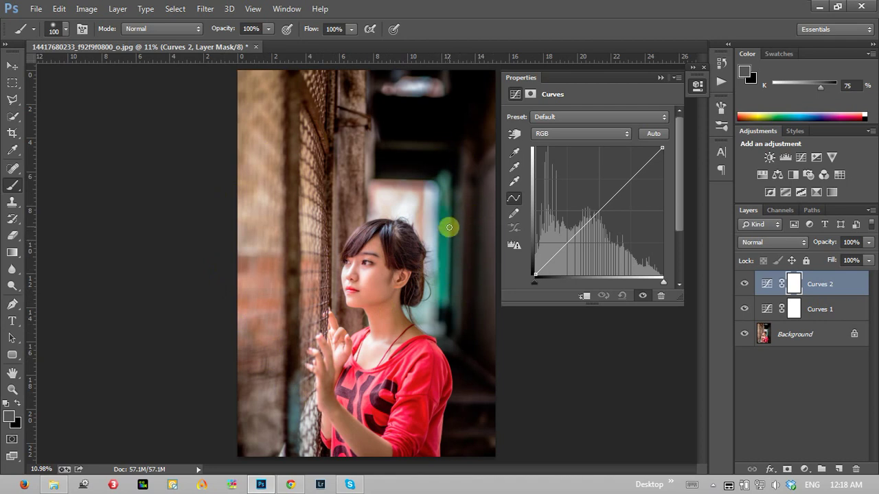
In Curves 2, switch to the Blue channel and pull a Blue curve point.
left_click(579, 136)
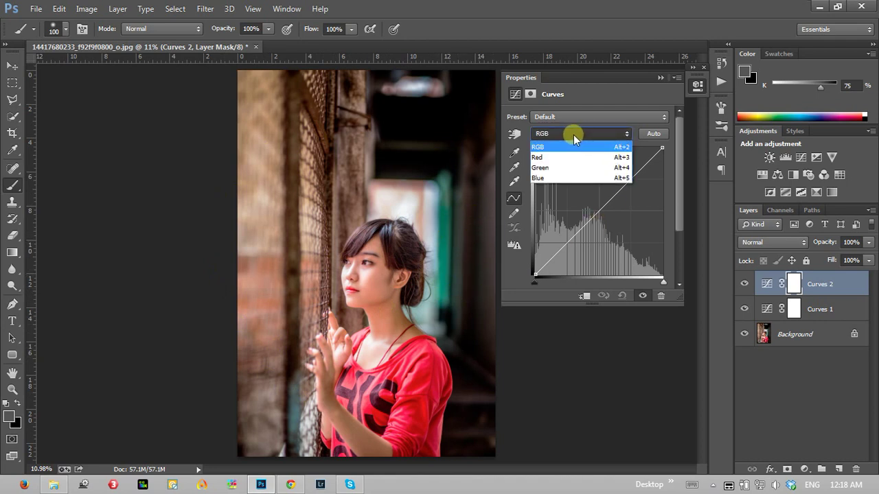
left_click(556, 178)
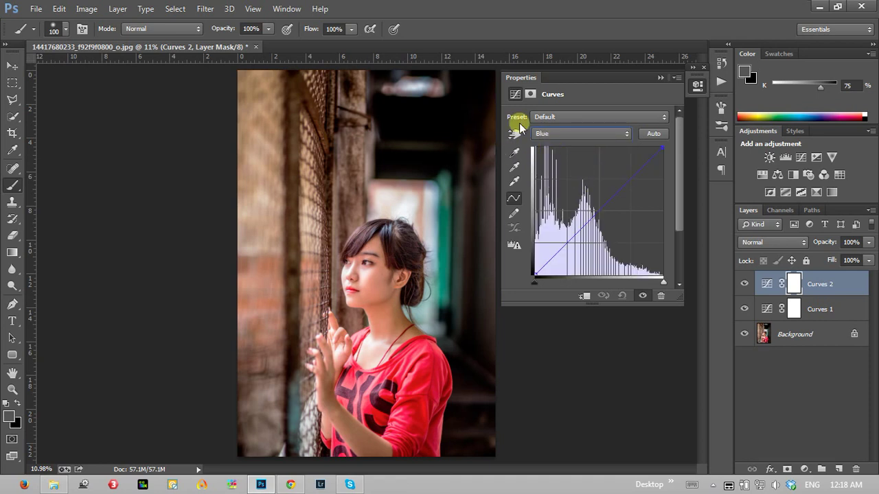
left_click(571, 134)
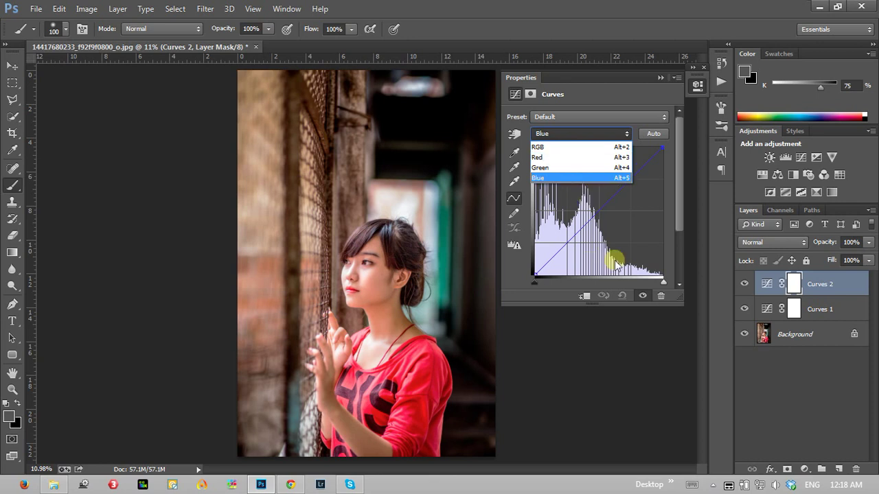
left_click(605, 208)
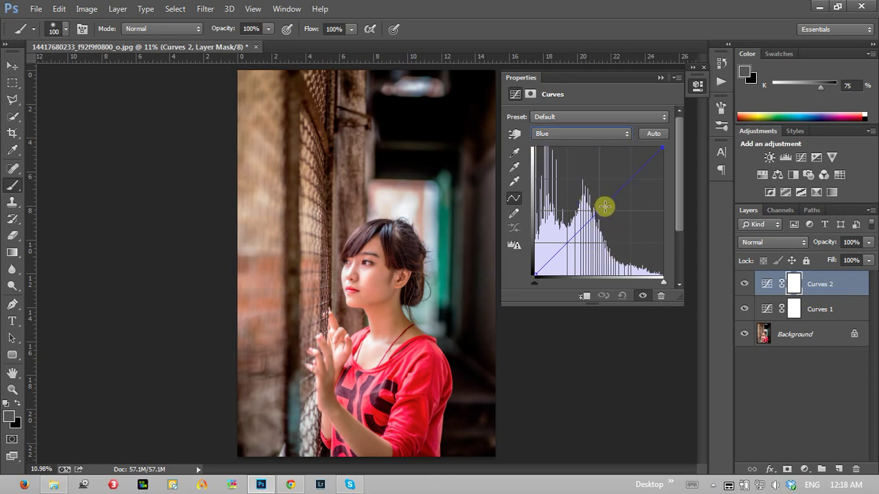
mouse_move(601, 206)
left_mouse_down()
mouse_move(613, 218)
mouse_move(603, 197)
left_mouse_up()
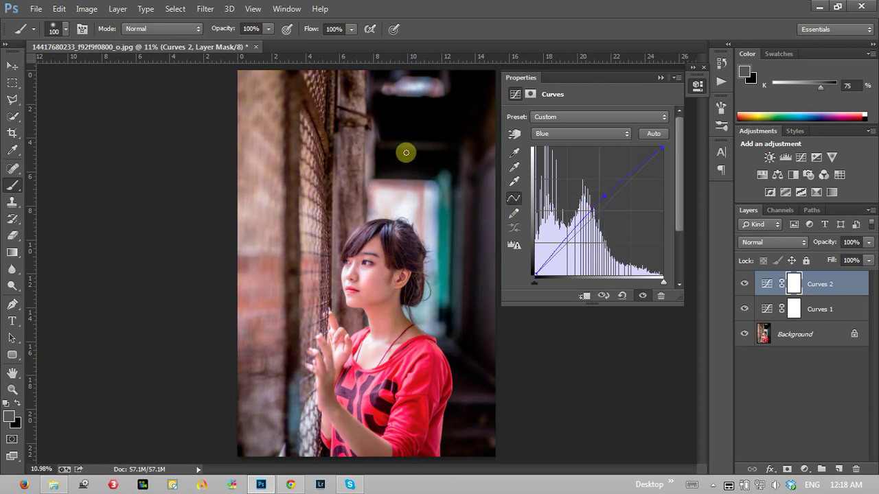
left_click_drag(603, 195, 602, 193)
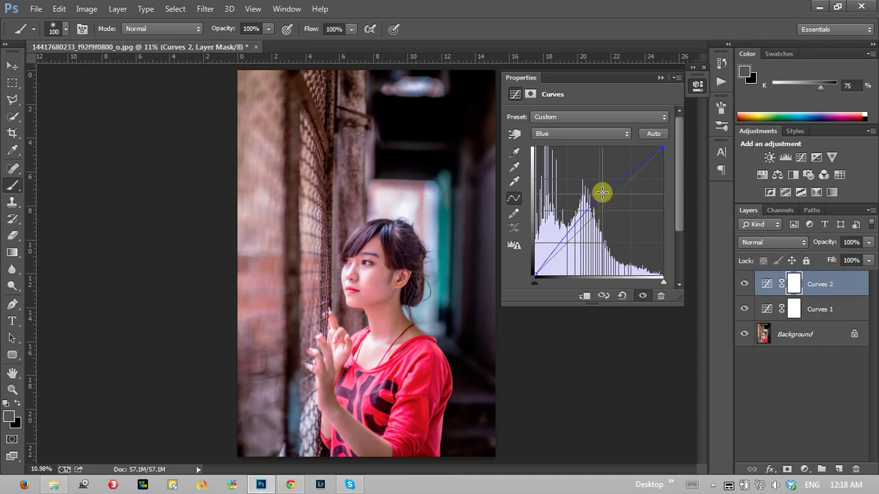
Pull the Red channel curve slightly below its diagonal and collapse Properties.
left_click(563, 133)
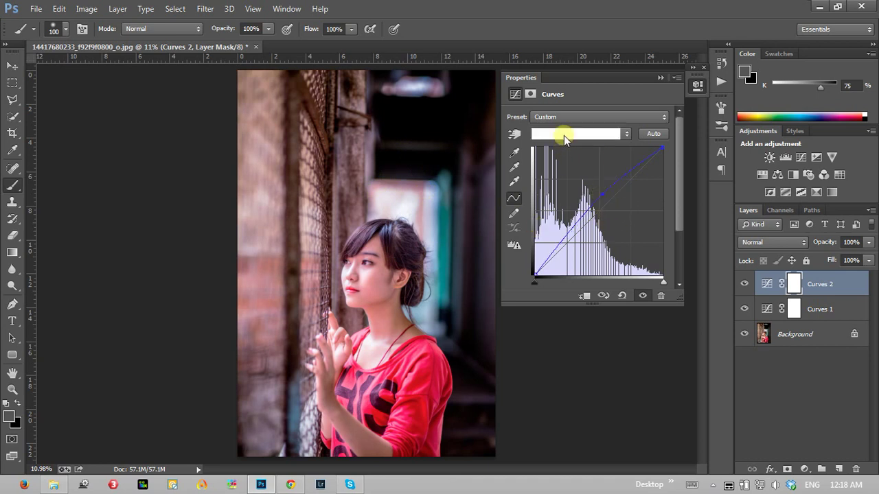
left_click(562, 157)
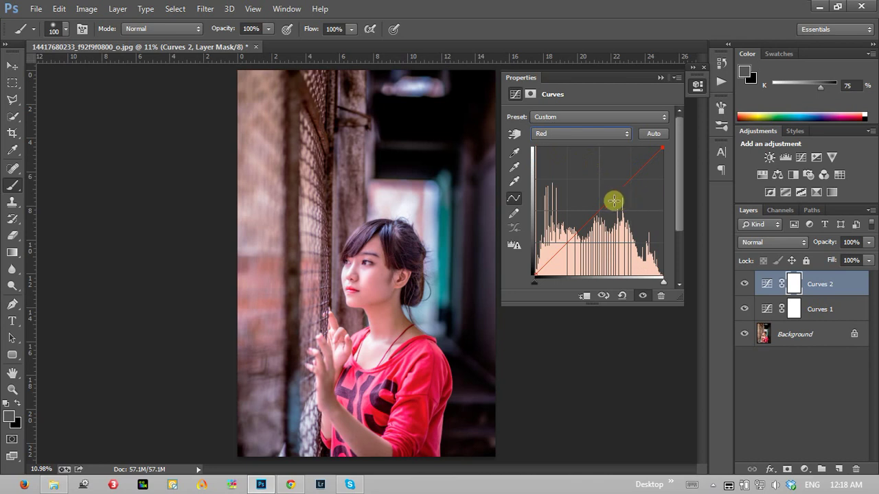
left_click(583, 134)
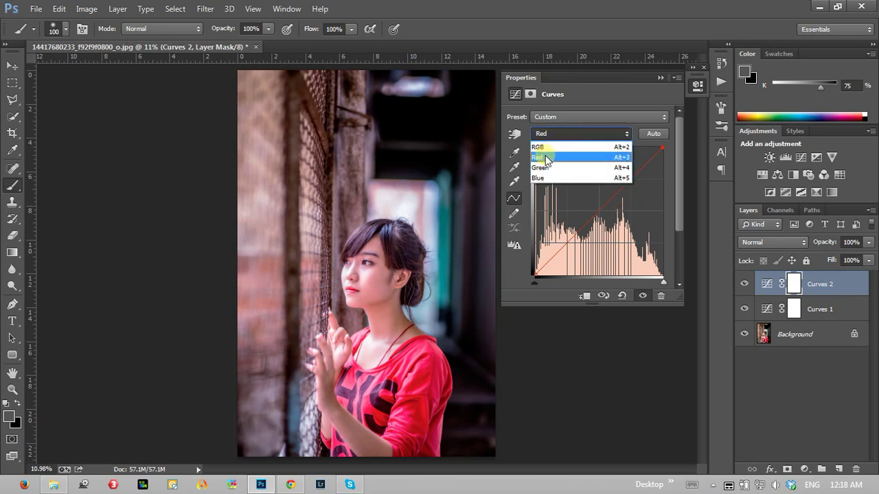
left_click(547, 159)
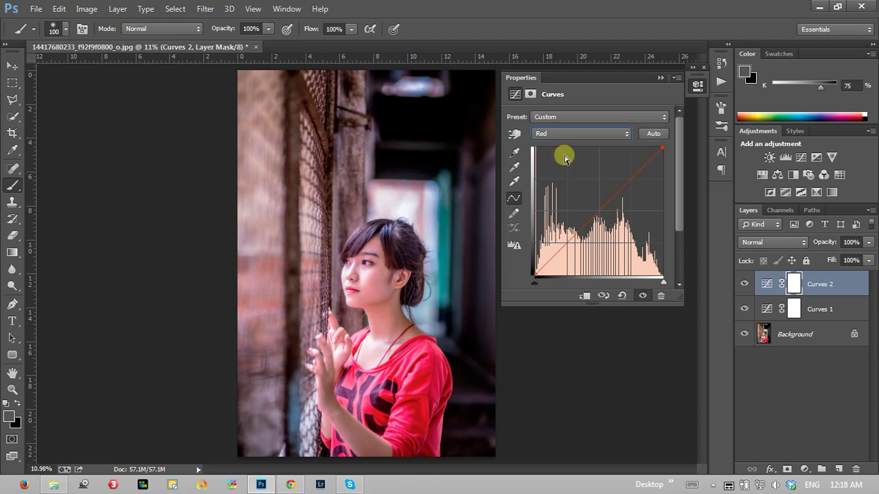
mouse_move(608, 198)
left_mouse_down()
mouse_move(610, 186)
mouse_move(613, 204)
mouse_move(612, 197)
mouse_move(614, 204)
mouse_move(632, 198)
left_mouse_up()
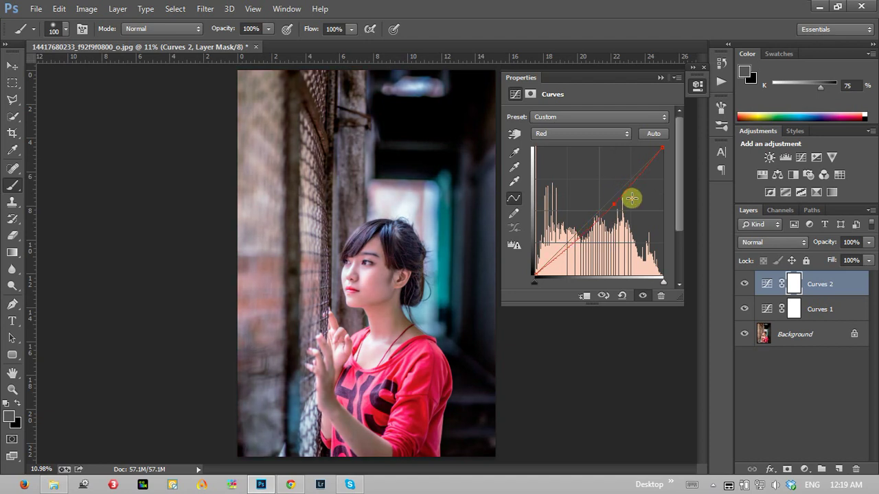
left_click(661, 78)
Toggle Curves 2 to compare, then open its Blending Options dialog.
left_click(745, 288)
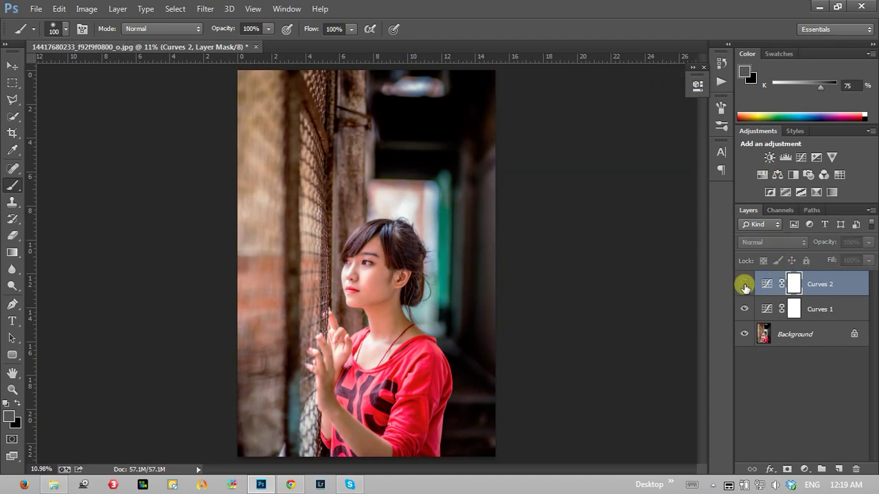
left_click(743, 288)
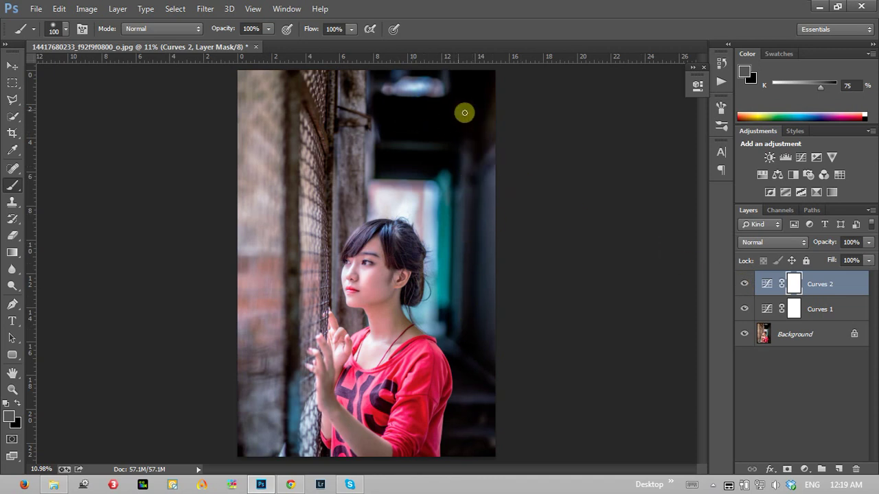
double_click(855, 287)
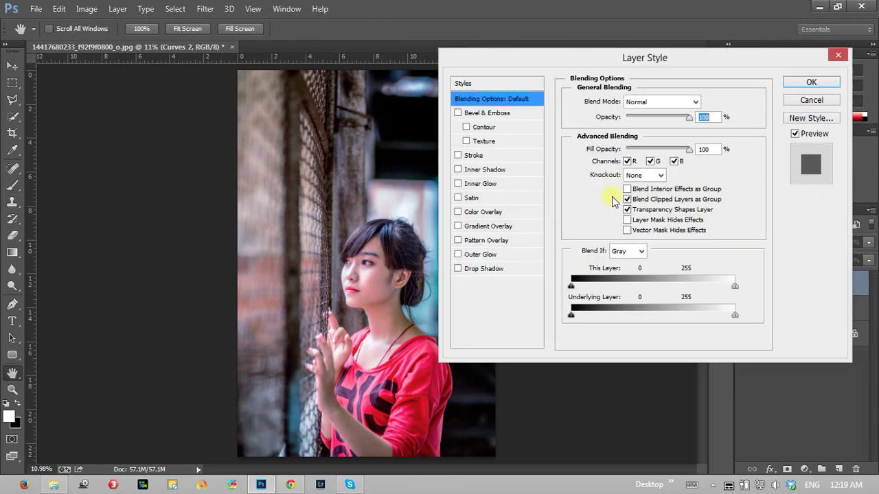
left_click_drag(579, 58, 613, 55)
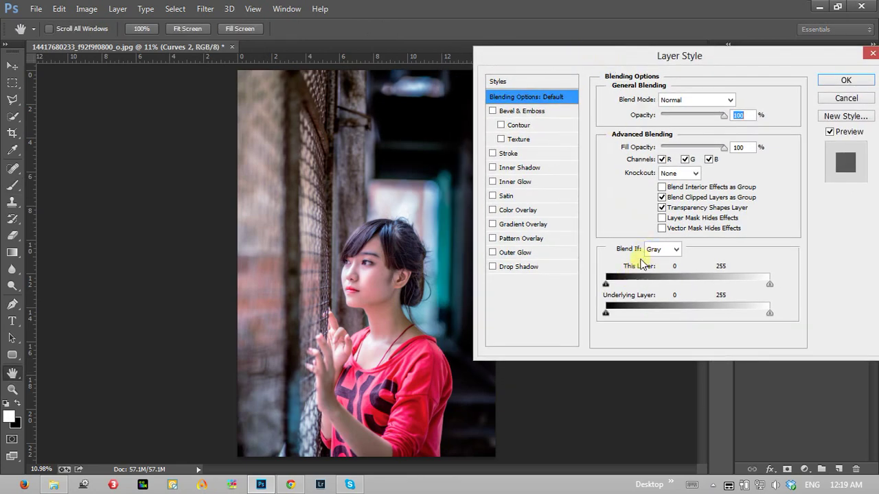
left_click(843, 99)
left_click(849, 287)
right_click(846, 292)
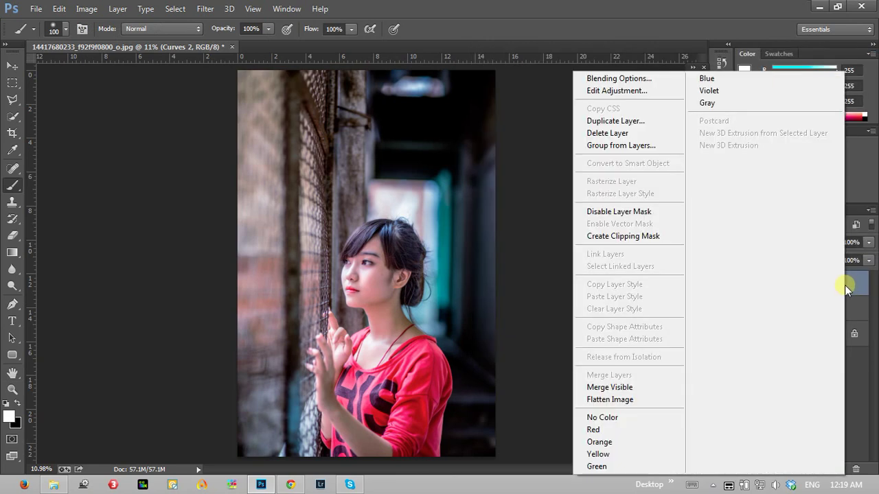
left_click(639, 79)
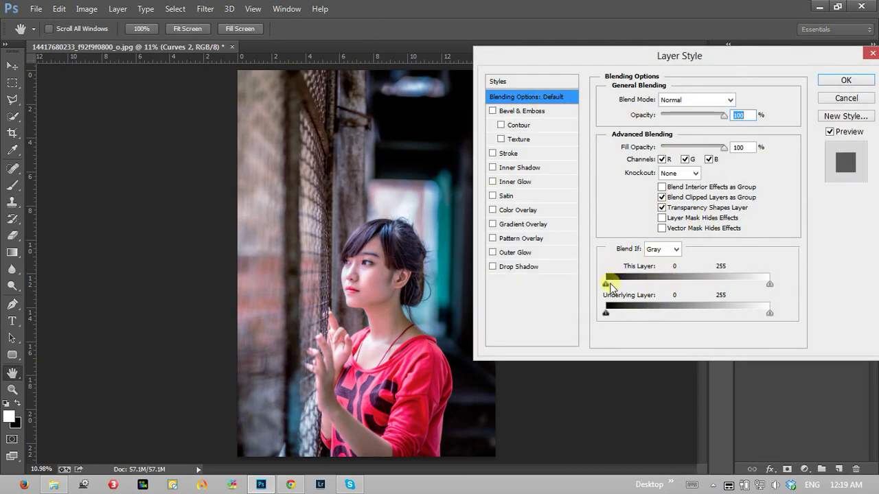
left_click(844, 99)
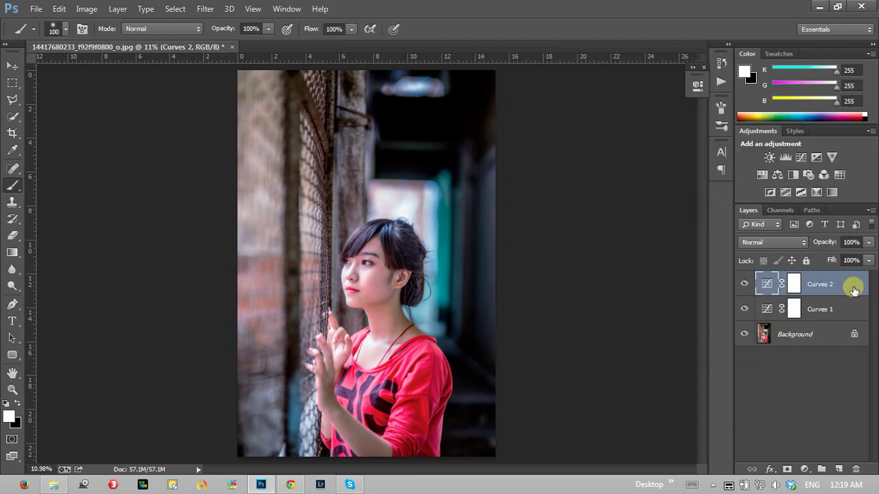
double_click(851, 289)
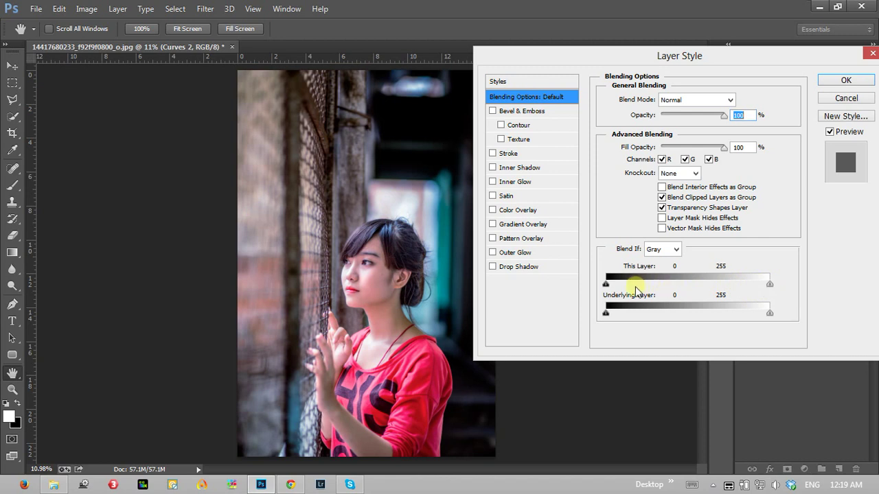
Alt-split the Blend If This Layer highlight slider to 144/189, leaving shadows at 0.
mouse_move(606, 284)
left_mouse_down()
mouse_move(645, 284)
mouse_move(635, 283)
left_mouse_up()
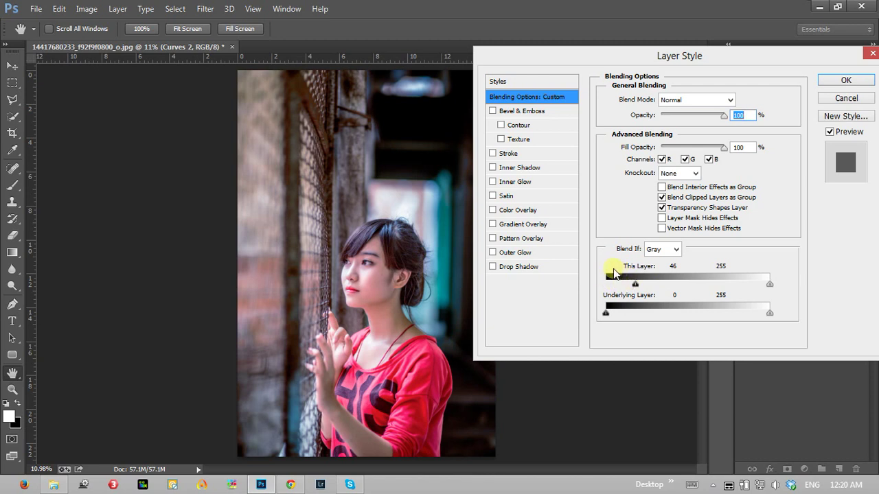
left_click_drag(634, 284, 606, 284)
left_click_drag(636, 285, 605, 284)
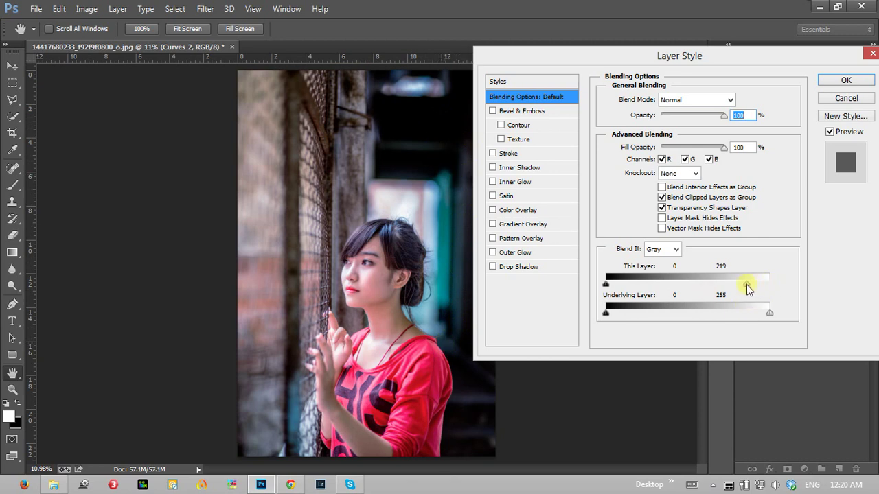
mouse_move(747, 287)
left_mouse_down()
mouse_move(652, 290)
mouse_move(753, 287)
mouse_move(685, 286)
left_mouse_up()
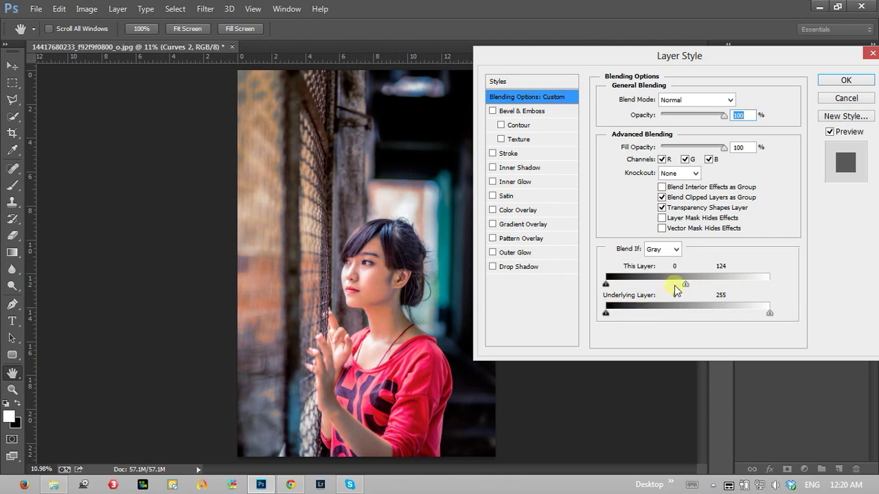
left_click_drag(689, 284, 771, 292)
key("alt")
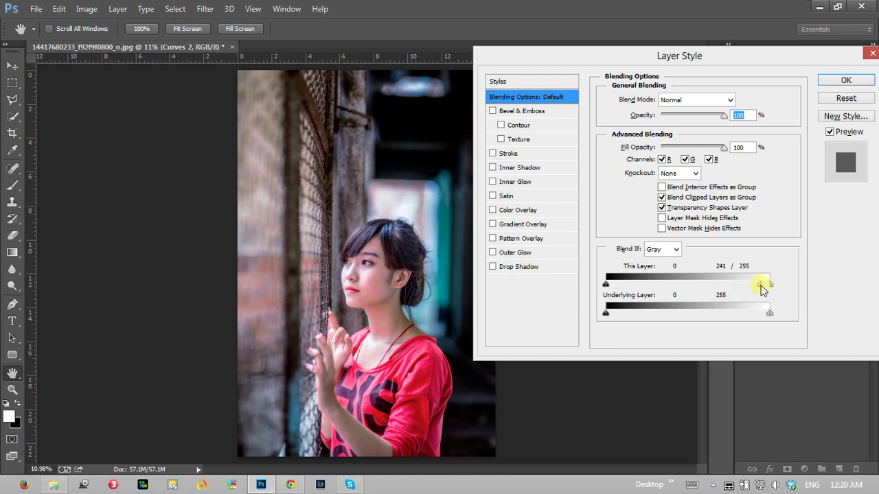
mouse_move(693, 283)
left_mouse_down()
mouse_move(635, 285)
mouse_move(642, 283)
left_mouse_up()
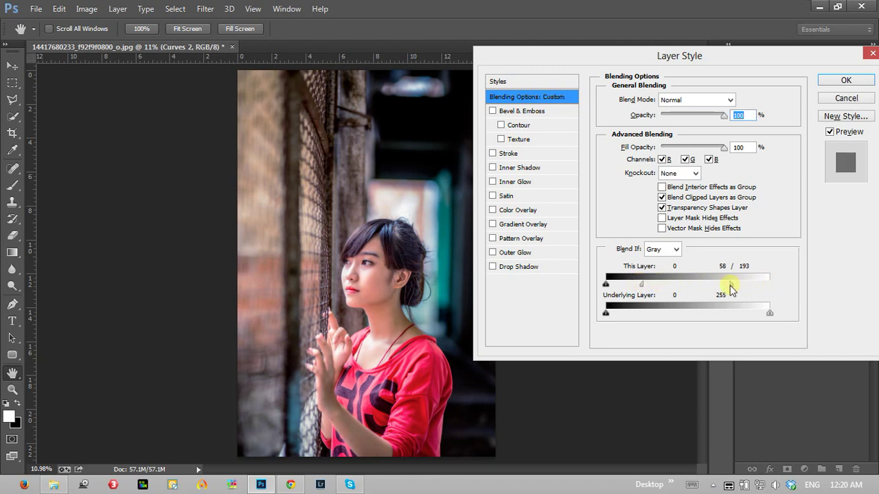
left_click_drag(731, 288, 720, 289)
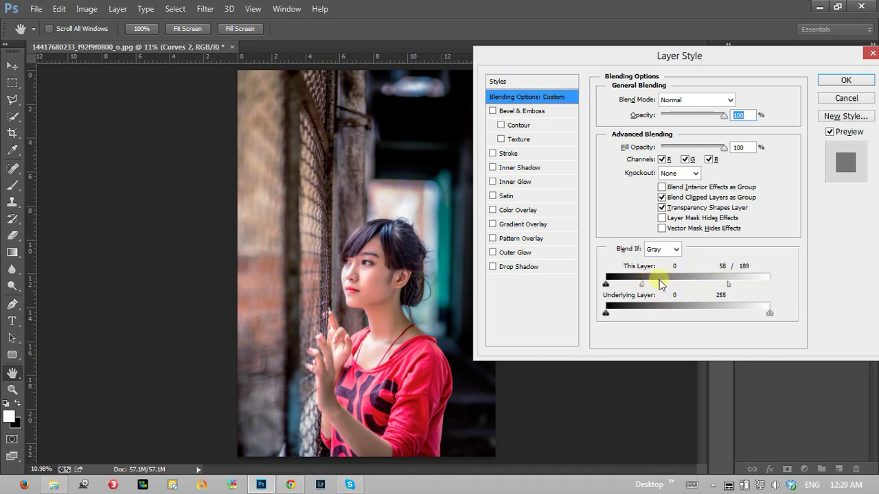
mouse_move(641, 285)
left_mouse_down()
mouse_move(698, 291)
mouse_move(651, 290)
left_mouse_up()
Apply the Curves 2 blend settings, compare it on and off, and set its opacity to 88%.
left_click(821, 80)
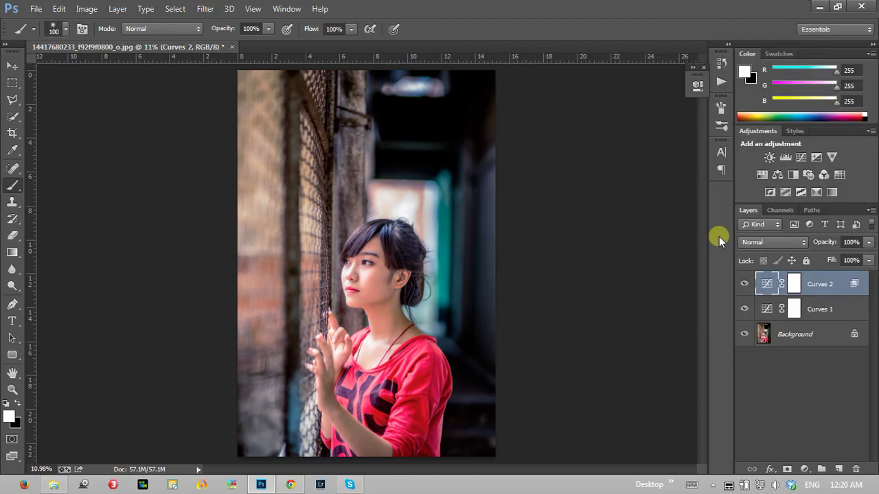
left_click(745, 284)
left_click(745, 285)
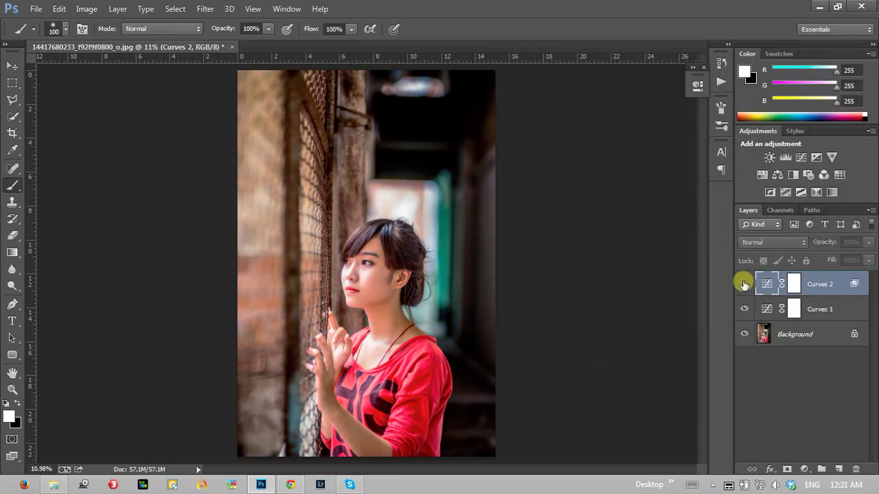
left_click(741, 283)
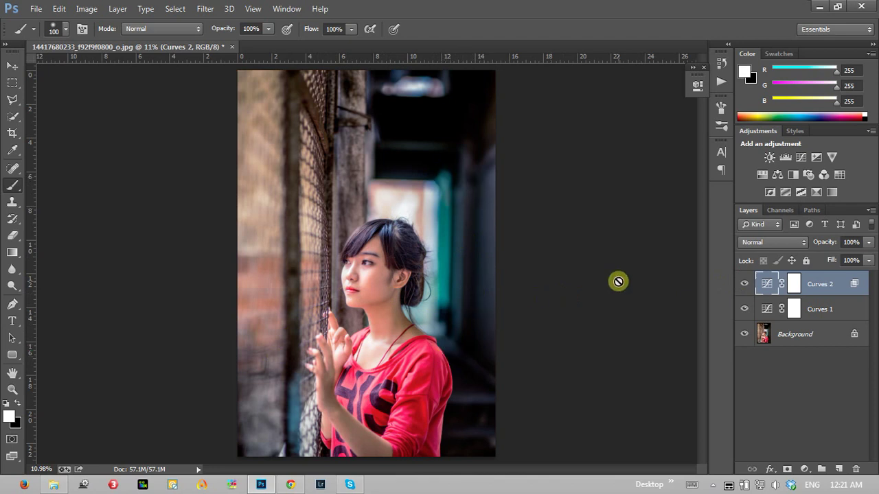
left_click_drag(824, 246, 816, 244)
Add Curves 3 and raise a point on its Red channel curve.
left_click(804, 469)
left_click(800, 265)
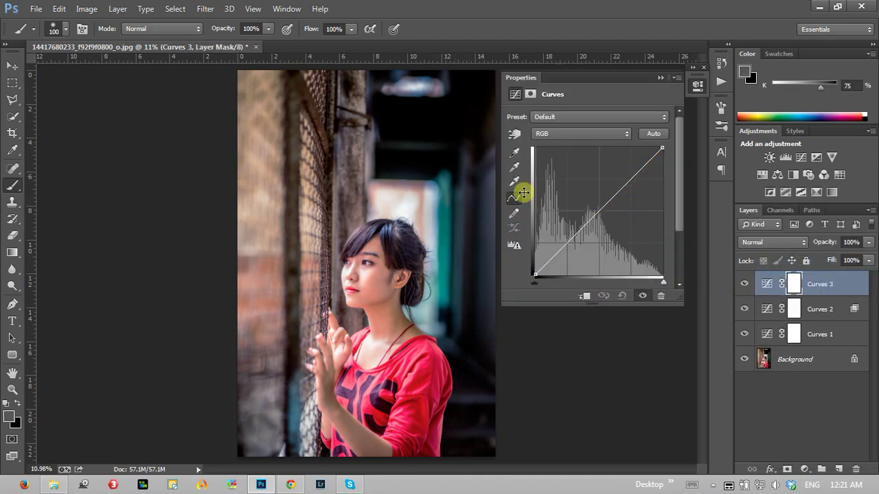
left_click(573, 133)
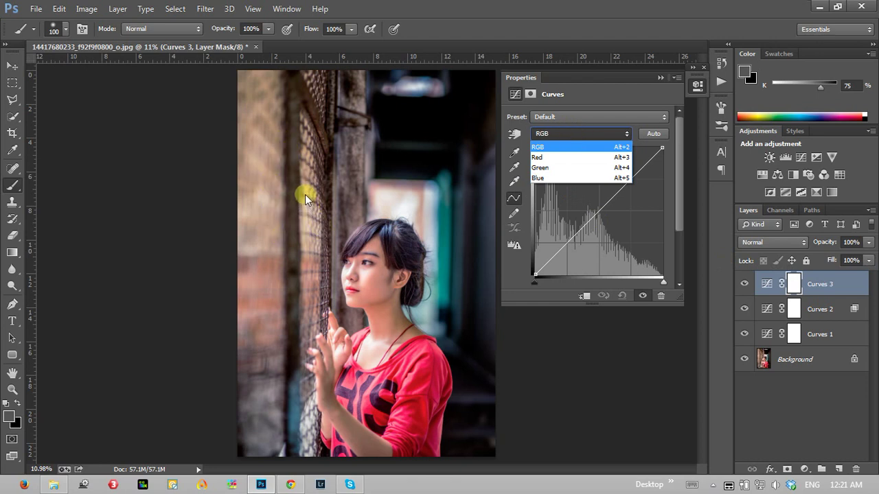
left_click(550, 157)
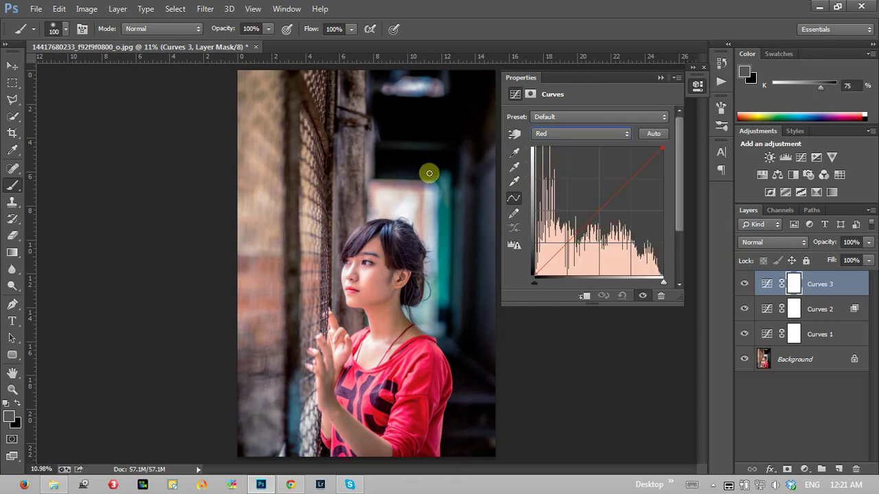
left_click(602, 200)
left_click_drag(602, 200, 602, 196)
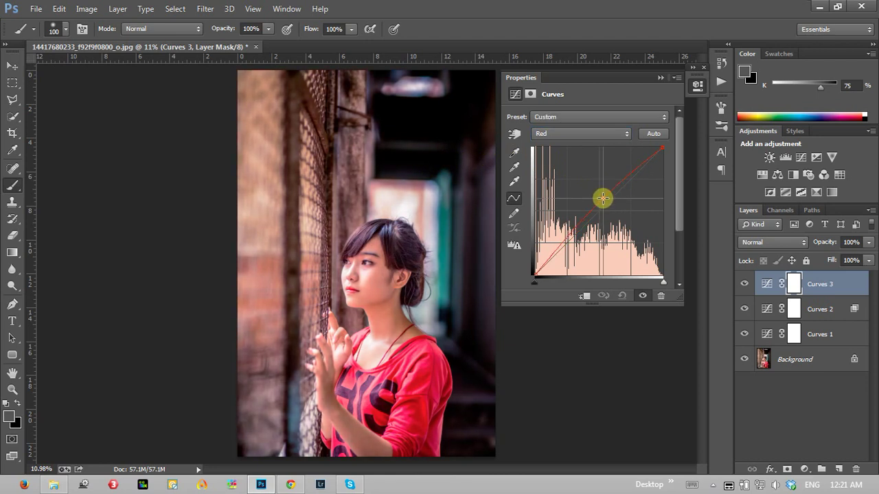
Pull the Curves 3 Blue channel curve slightly below its diagonal and collapse Properties.
left_click(582, 133)
left_click(560, 178)
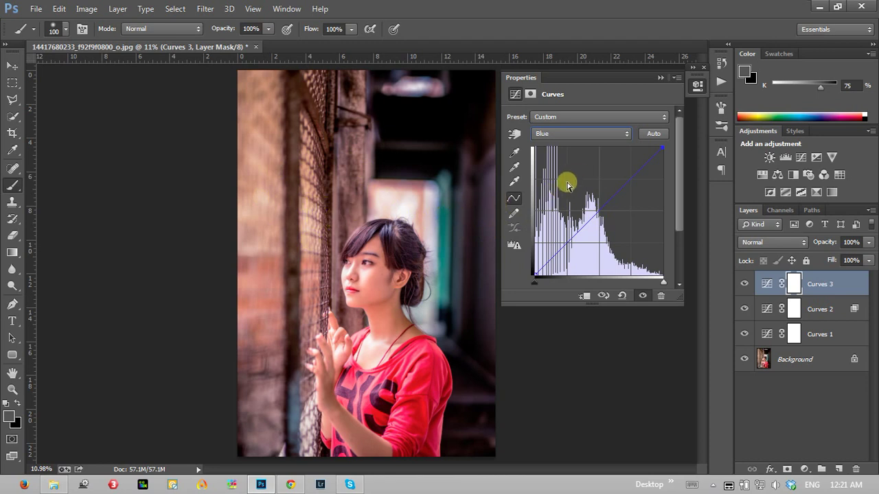
left_click(573, 135)
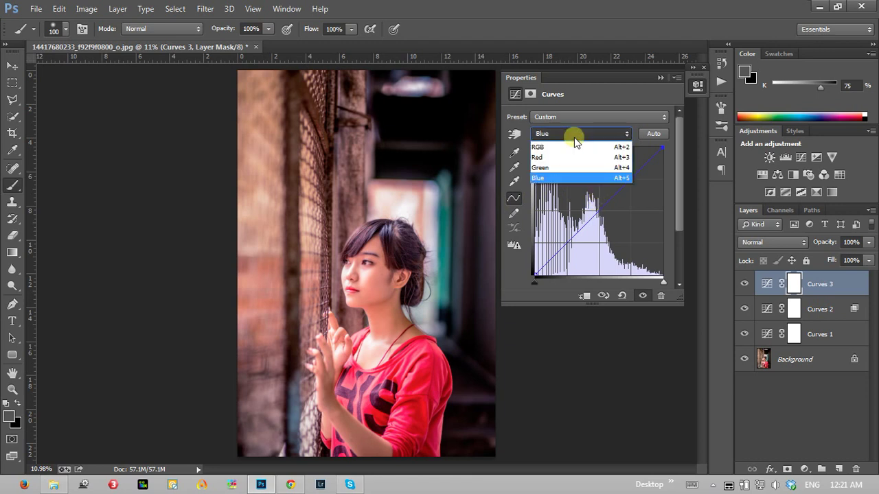
left_click(558, 181)
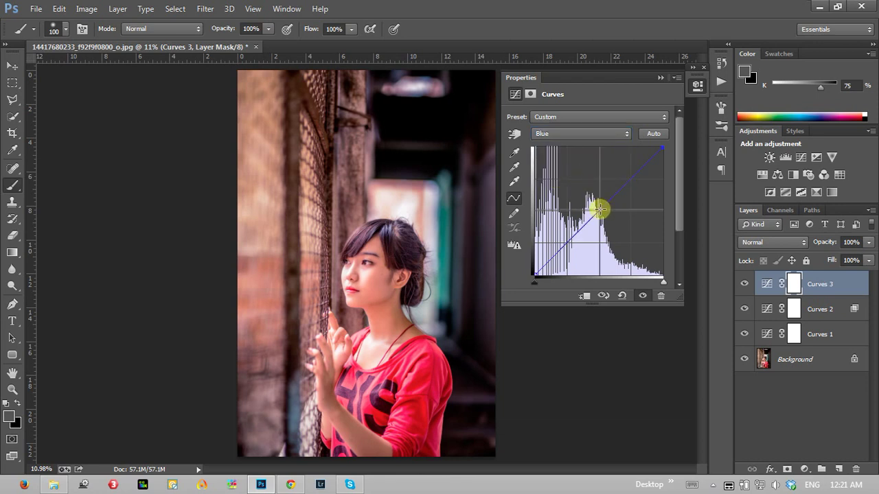
left_click_drag(598, 208, 602, 215)
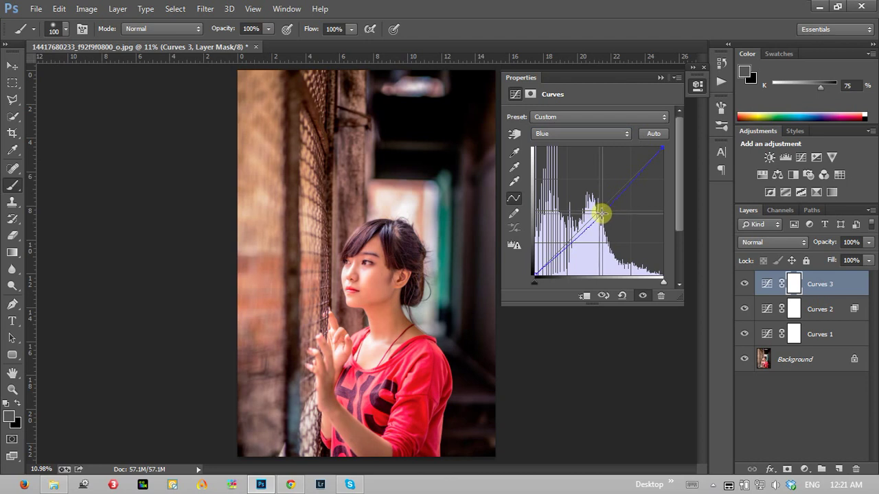
left_click_drag(602, 215, 604, 204)
left_click(659, 78)
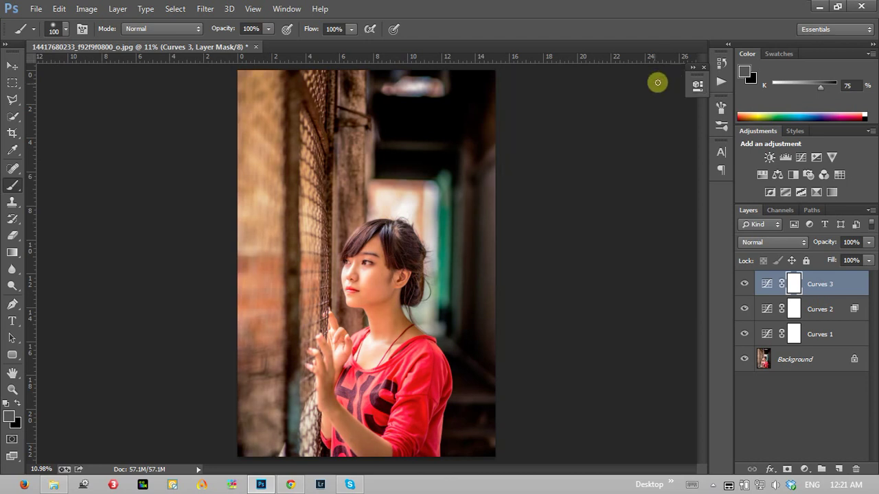
Alt-split Curves 3's Blend If This Layer shadow slider to about 56/210 and apply it.
double_click(854, 287)
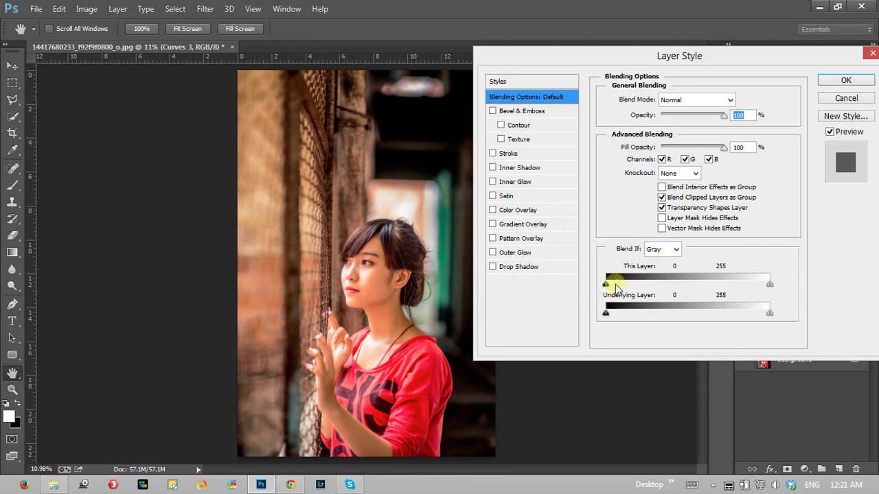
left_click_drag(606, 288, 646, 296)
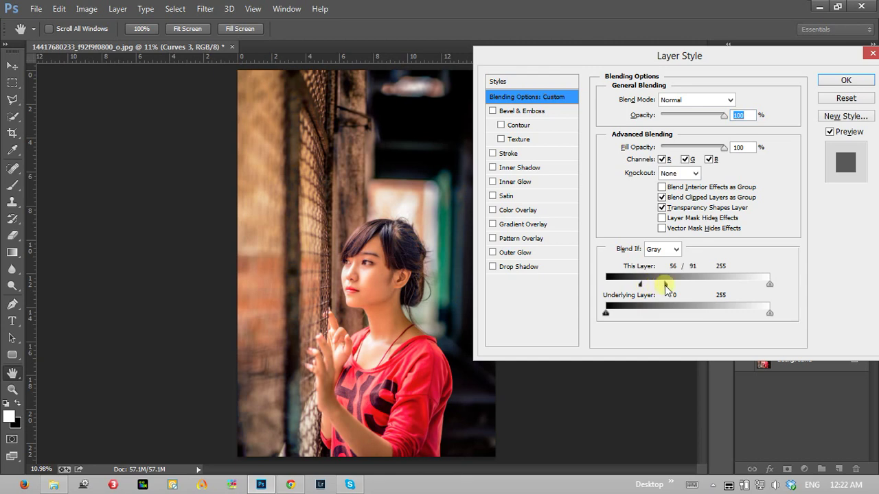
left_click_drag(737, 285, 742, 285)
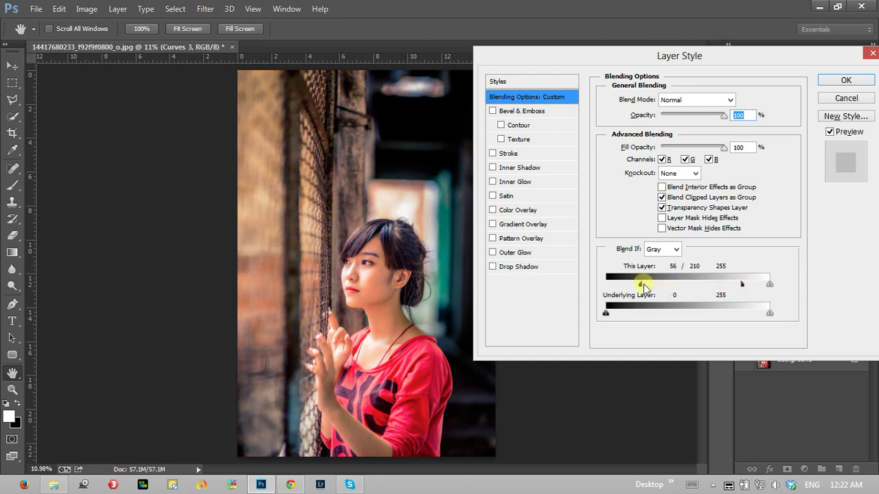
left_click_drag(648, 287, 652, 287)
left_click(839, 81)
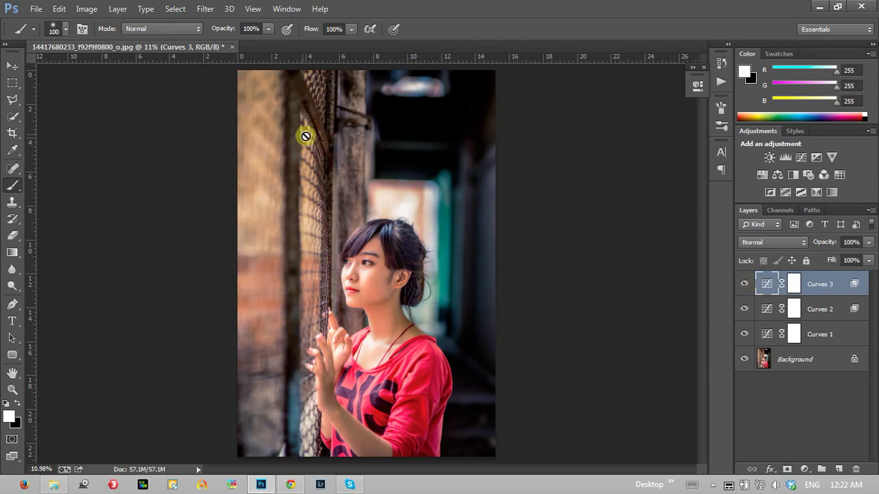
Toggle Curves 3 off and on, then open the new adjustment layer list.
left_click(744, 284)
left_click(744, 284)
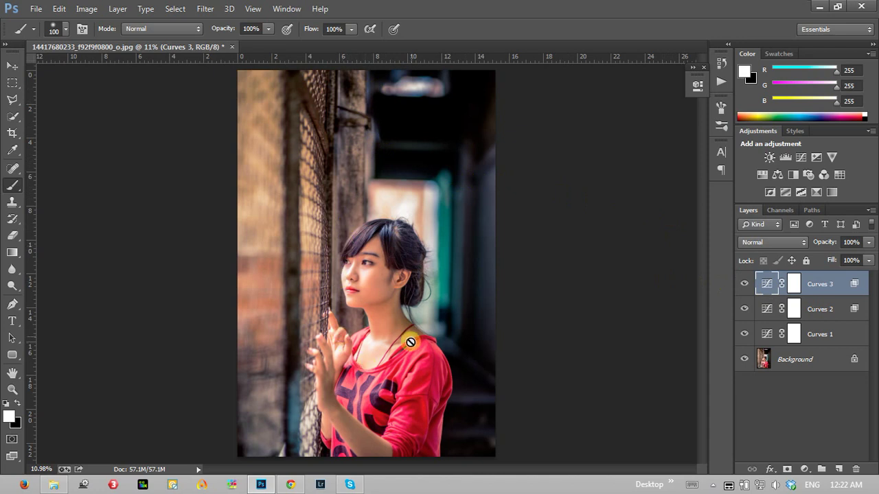
left_click(804, 469)
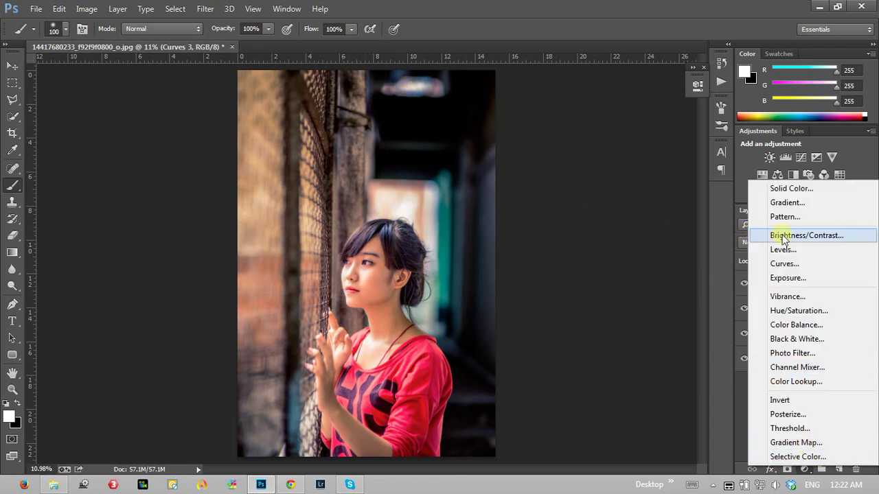
Add Curves 4 and adjust a midpoint on its Green channel curve.
left_click(808, 262)
left_click(581, 133)
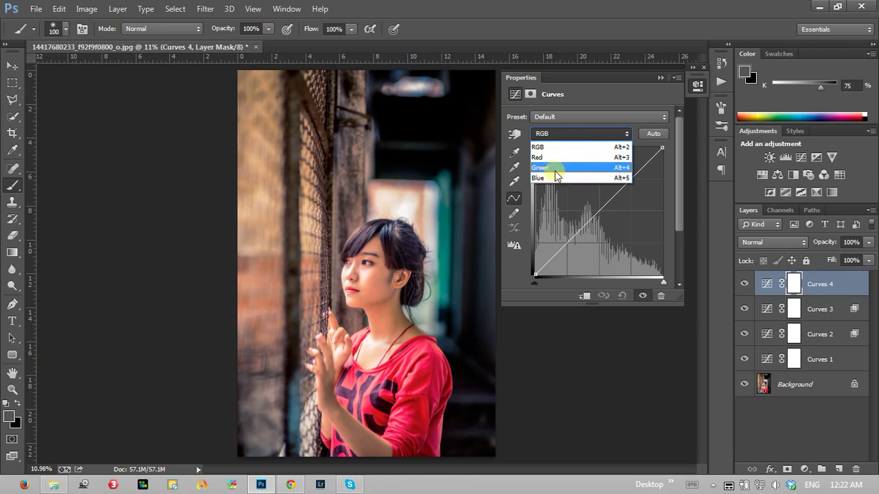
left_click(556, 169)
left_click_drag(601, 207, 542, 218)
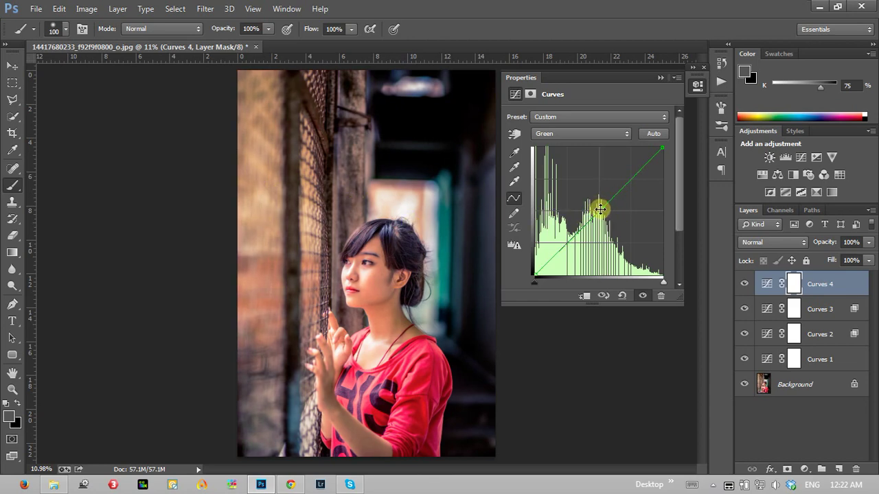
mouse_move(599, 208)
left_mouse_down()
mouse_move(602, 224)
mouse_move(610, 217)
mouse_move(605, 201)
left_mouse_up()
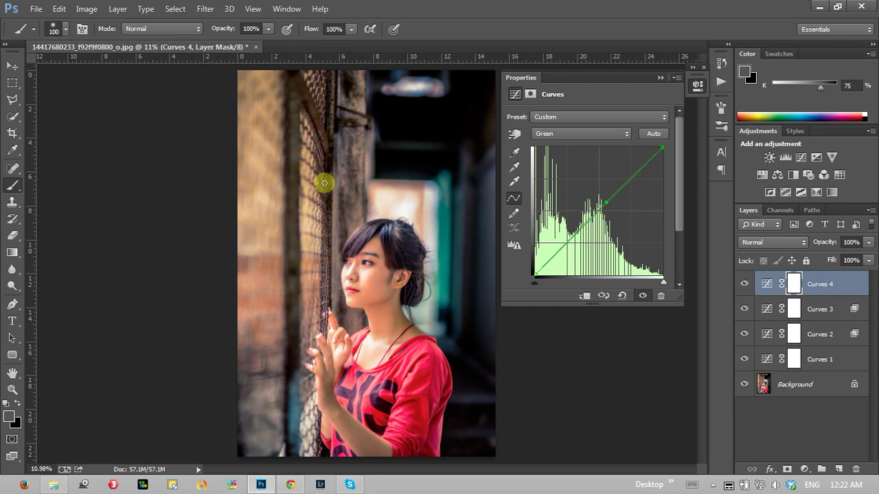
left_click_drag(609, 201, 608, 209)
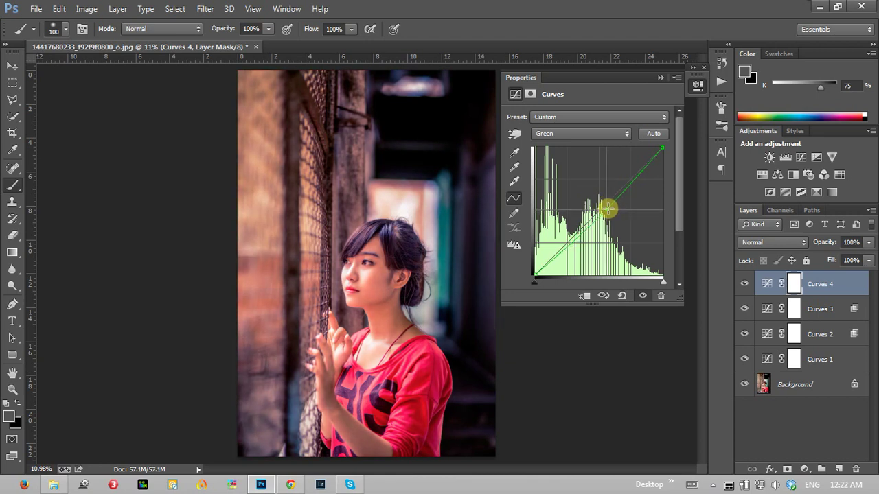
left_click_drag(607, 210, 603, 200)
Lift the Curves 4 Red channel curve slightly, then toggle the layer to compare.
left_click(602, 136)
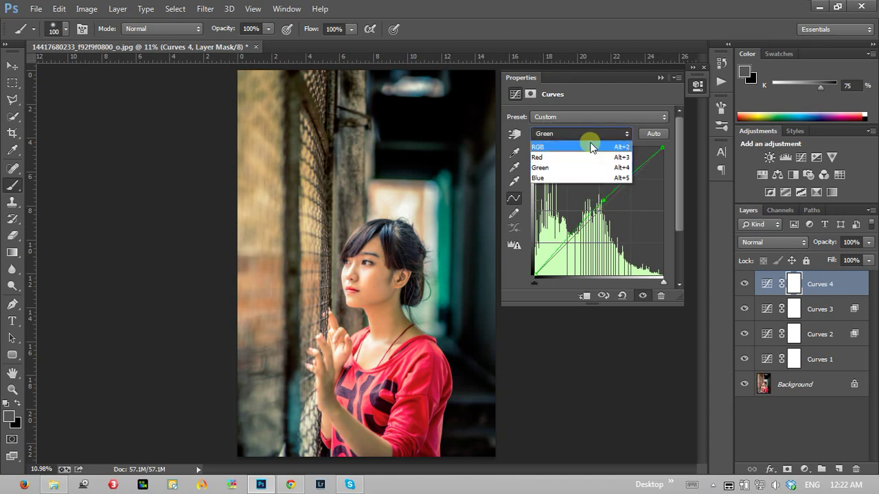
left_click(569, 156)
left_click_drag(603, 207, 604, 201)
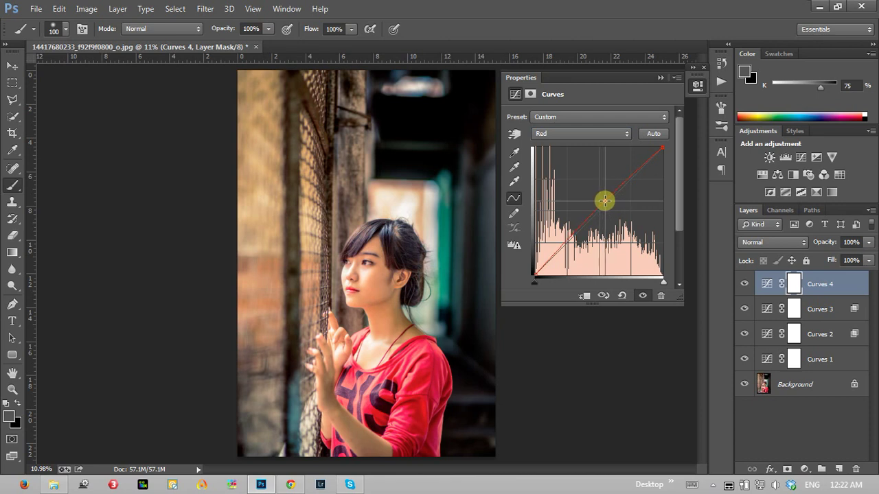
left_click(599, 138)
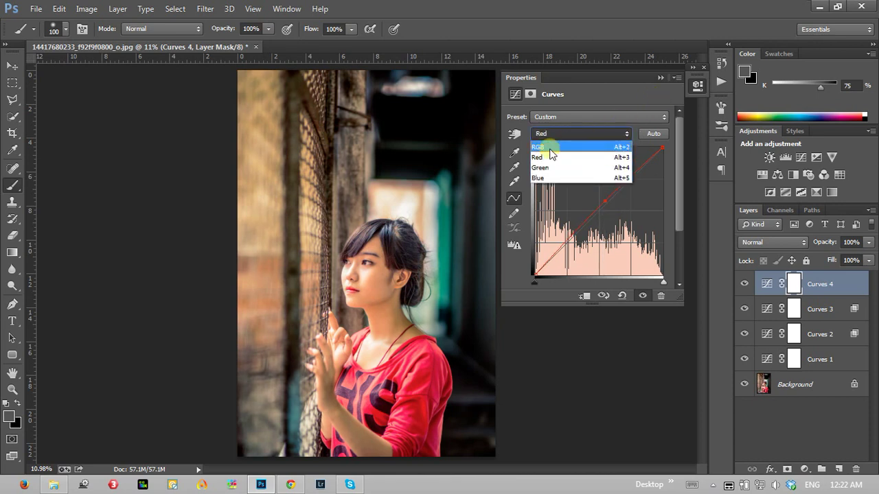
left_click(645, 99)
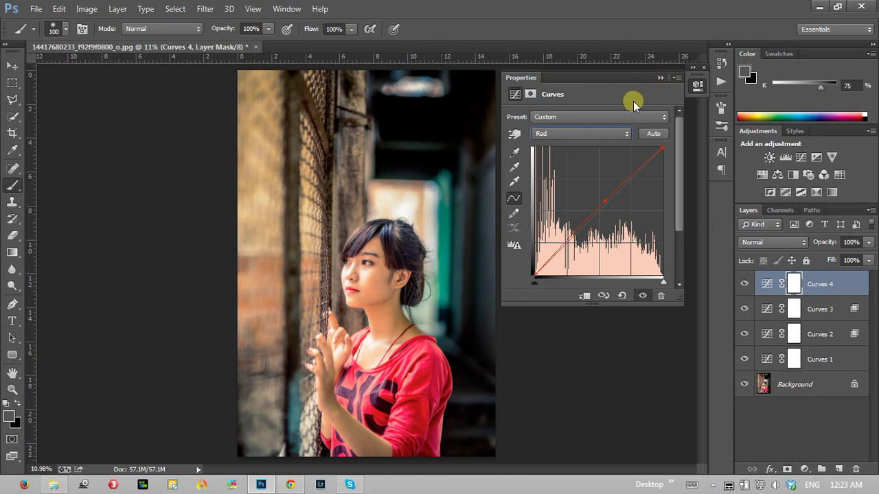
left_click(661, 78)
left_click(745, 283)
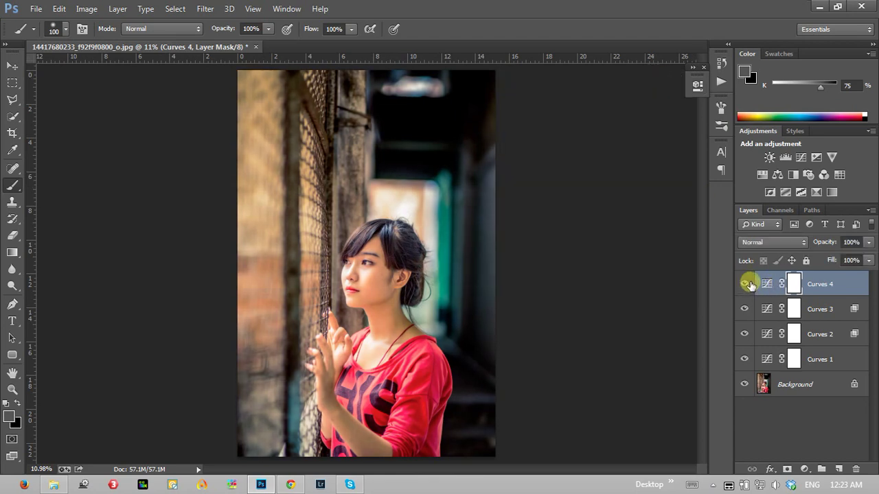
Split Curves 4's This Layer Blend If sliders to confine its effect to levels 78–151.
double_click(847, 284)
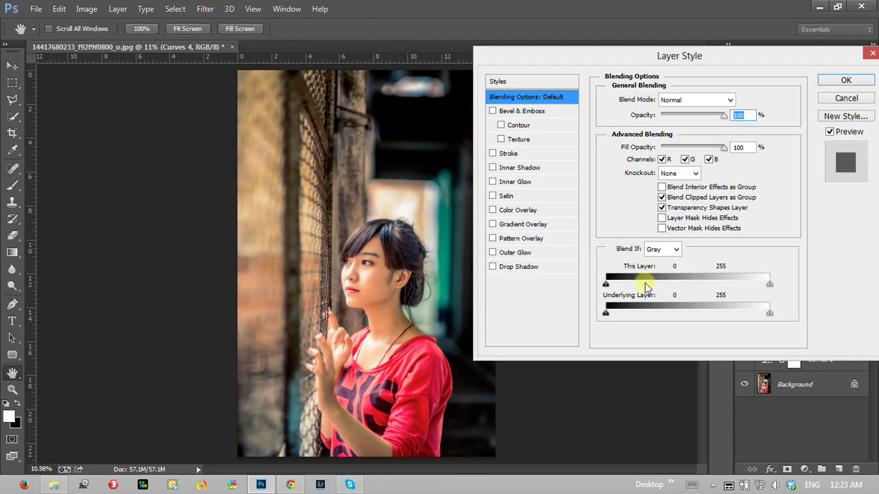
key("alt")
mouse_move(624, 286)
left_mouse_down()
mouse_move(659, 295)
mouse_move(685, 284)
left_mouse_up()
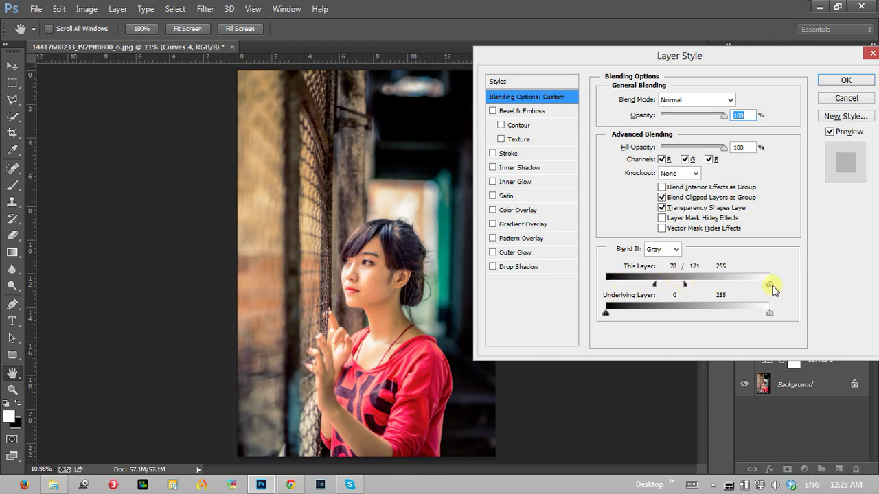
left_click_drag(745, 287, 707, 287)
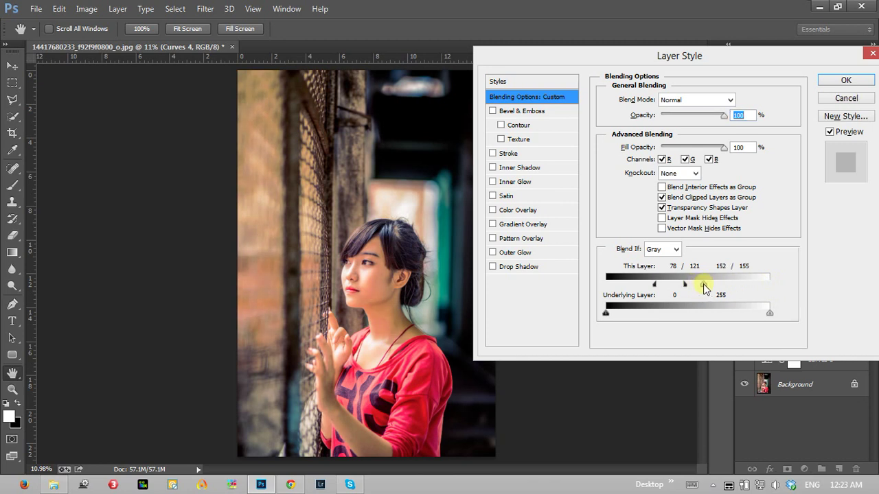
left_click_drag(695, 286, 672, 284)
left_click(843, 81)
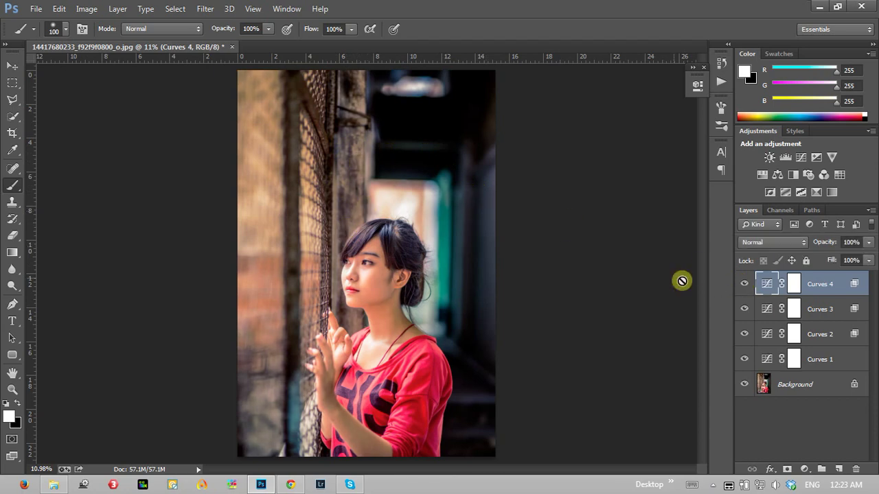
Zoom in on the girl's face, fit the photo, then zoom around the face.
left_click(29, 388)
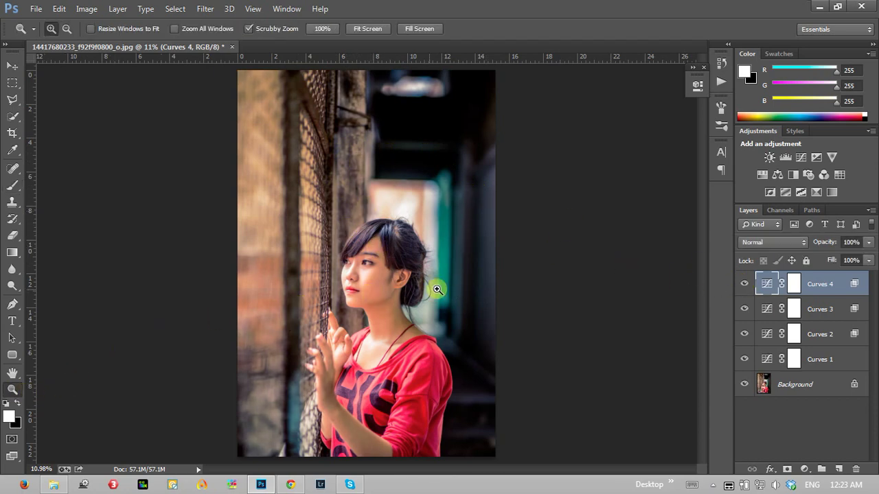
mouse_move(347, 274)
left_mouse_down()
mouse_move(342, 265)
mouse_move(379, 252)
left_mouse_up()
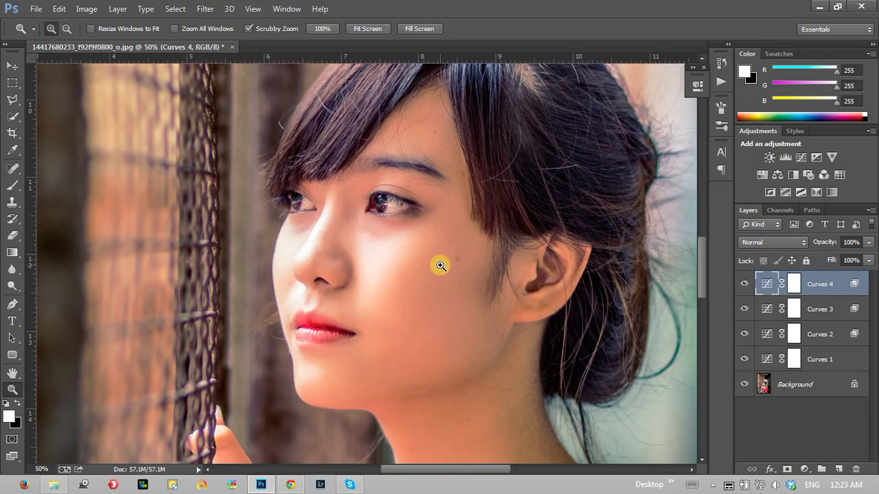
right_click(443, 260)
left_click(449, 272)
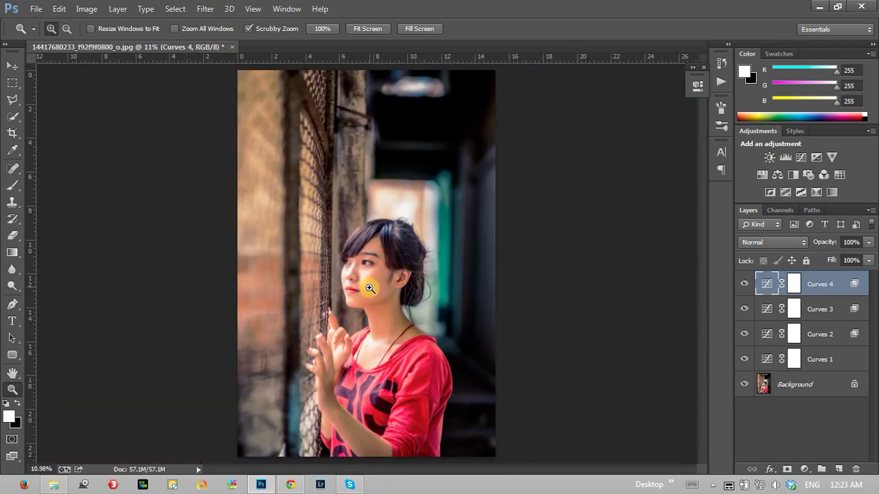
left_click_drag(364, 286, 389, 284)
left_click(389, 284)
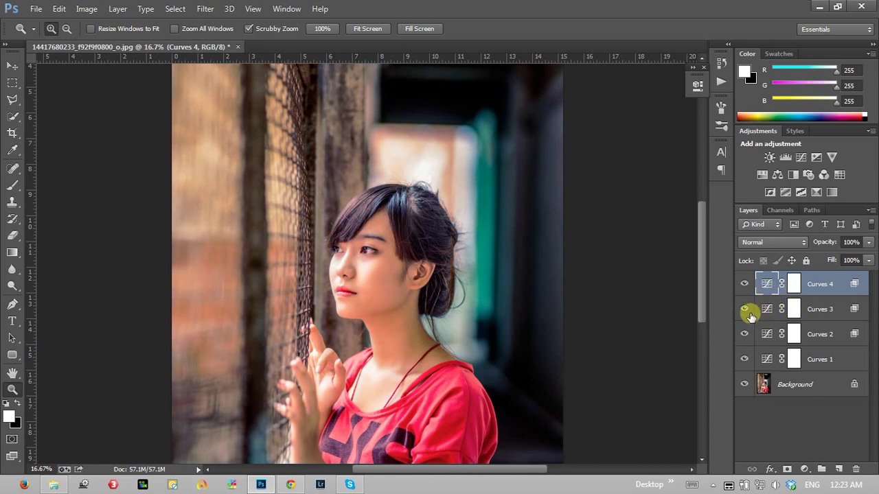
Select the Curves 3 layer mask and switch to the Brush tool.
double_click(793, 310)
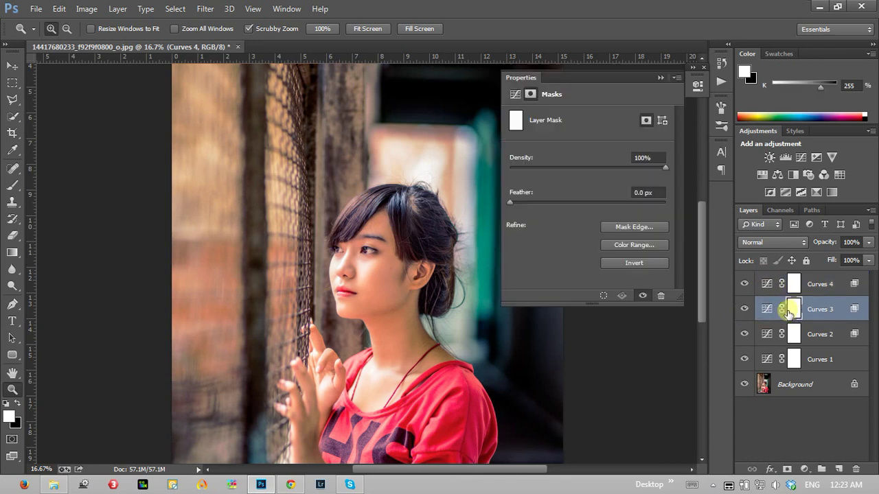
left_click(659, 78)
left_click(12, 187)
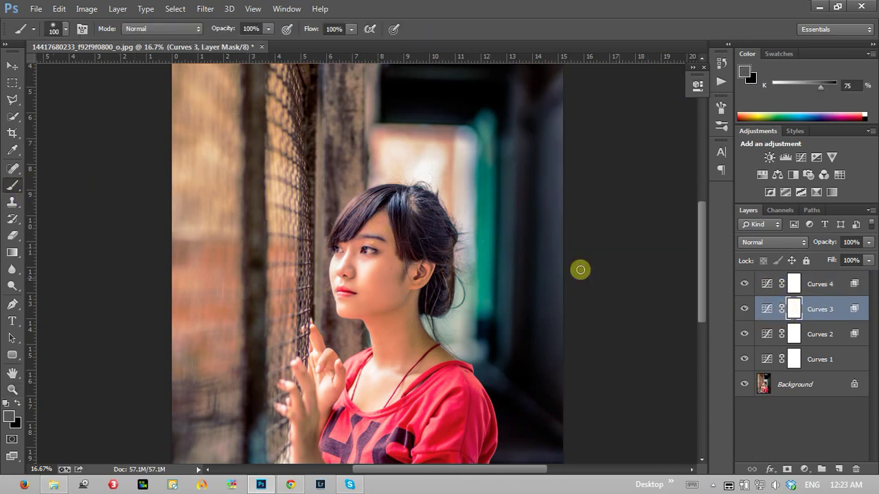
double_click(795, 318)
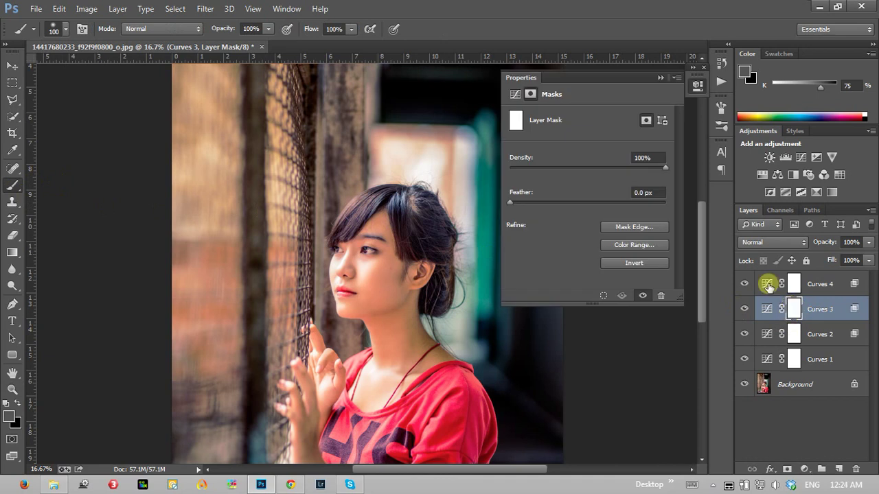
left_click(660, 77)
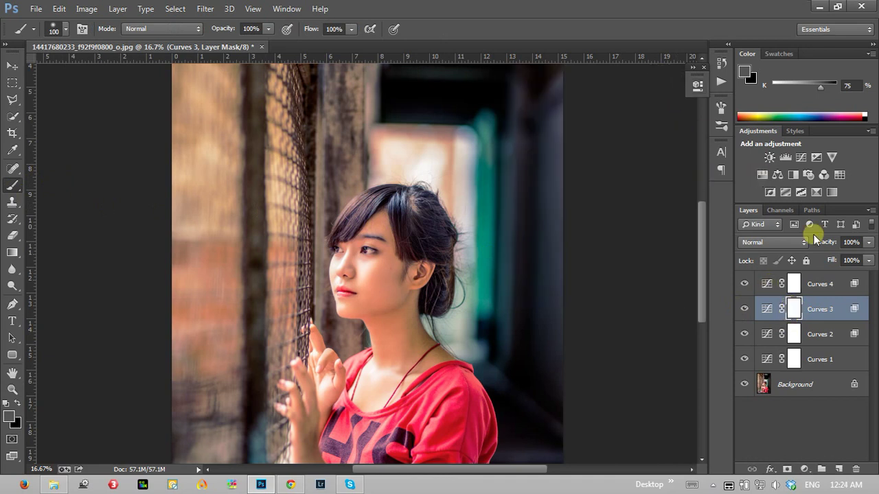
Toggle Curves 3 to compare its effect, then reset colours to default white and black.
left_click(744, 313)
left_click(744, 312)
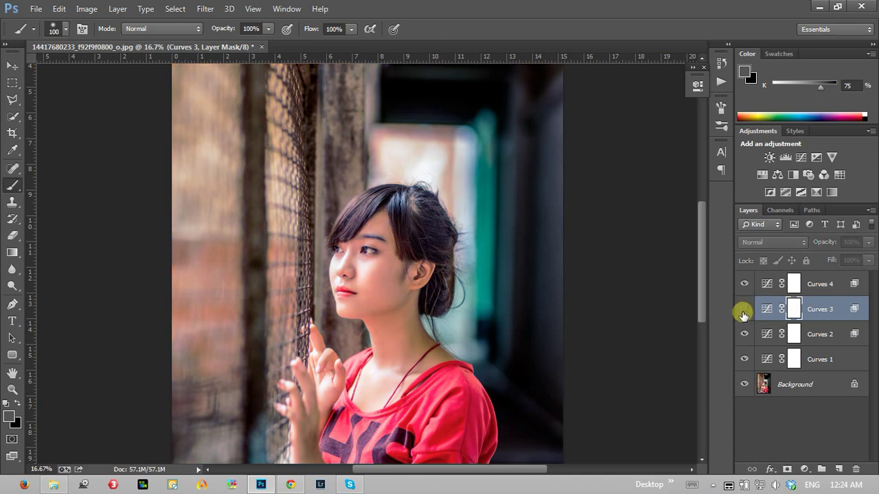
left_click(744, 312)
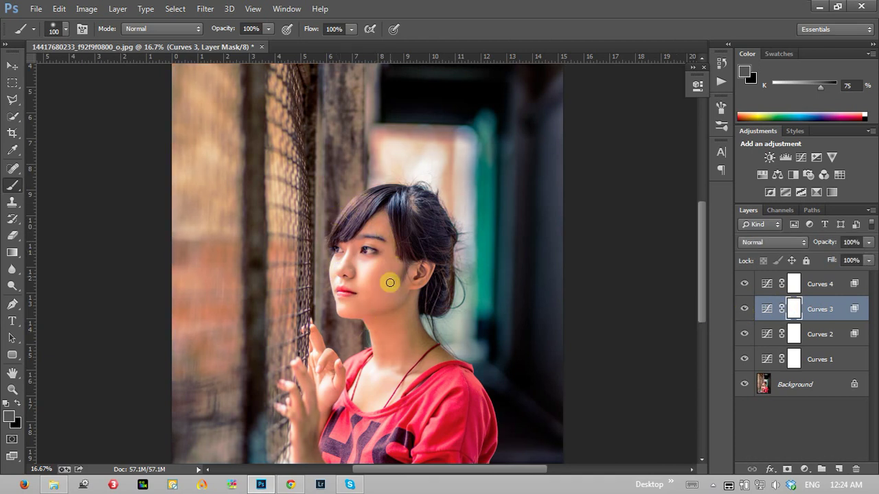
left_click(743, 310)
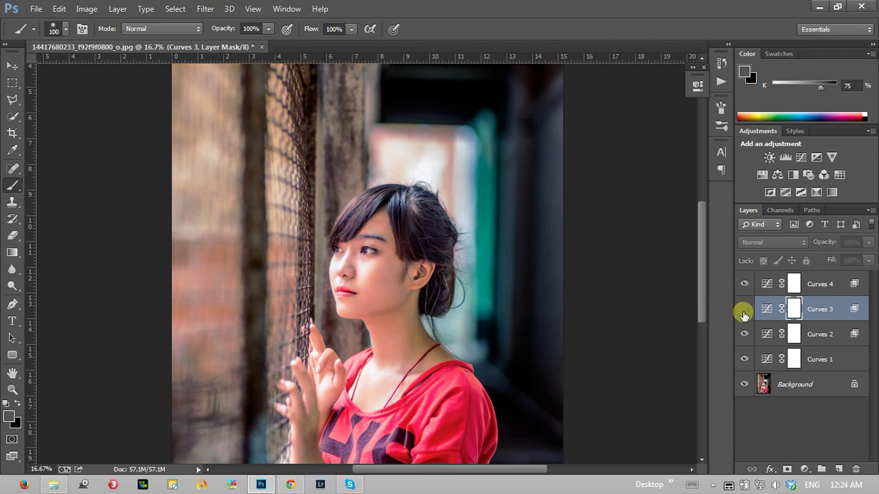
left_click(744, 312)
left_click(745, 312)
left_click(745, 313)
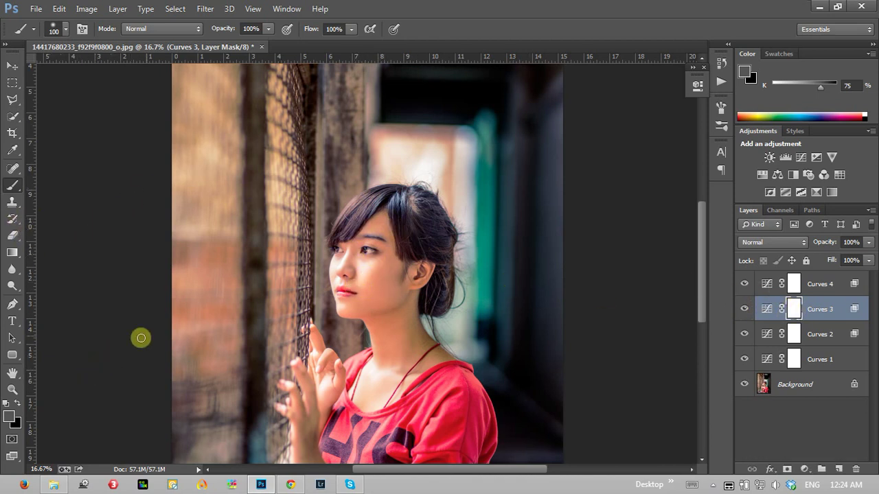
left_click(5, 403)
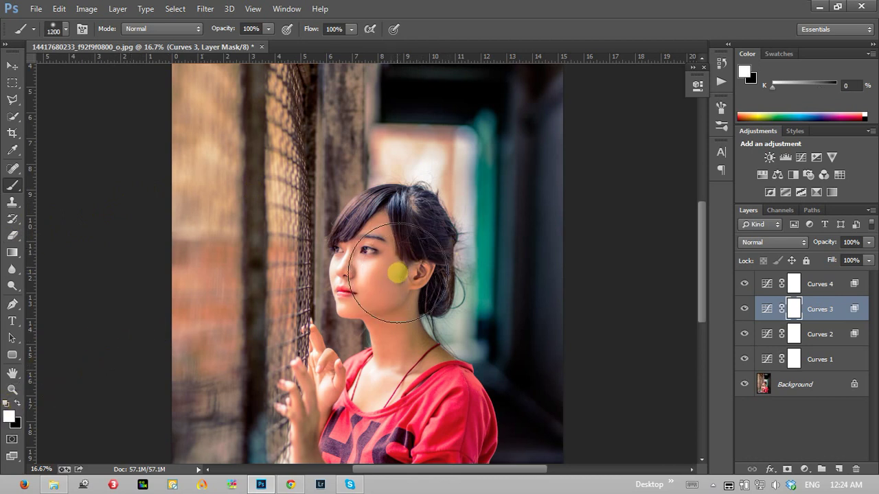
Enlarge the brush and paint black on the Curves 3 mask over the neck and fence.
key("bracketright")
key("bracketright")
key("bracketright")
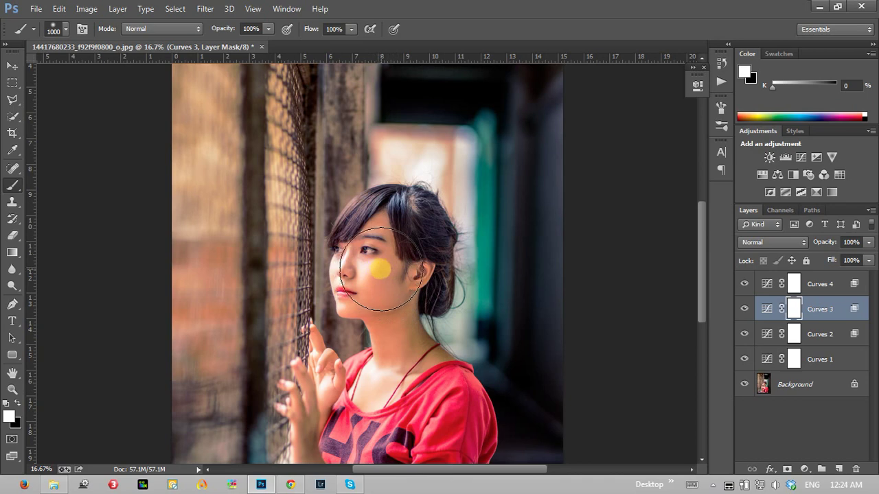
left_click(10, 417)
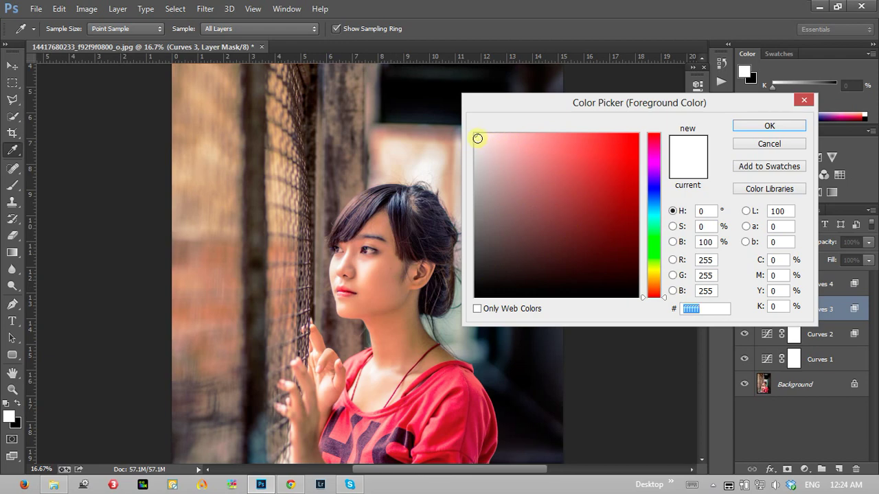
left_click(741, 145)
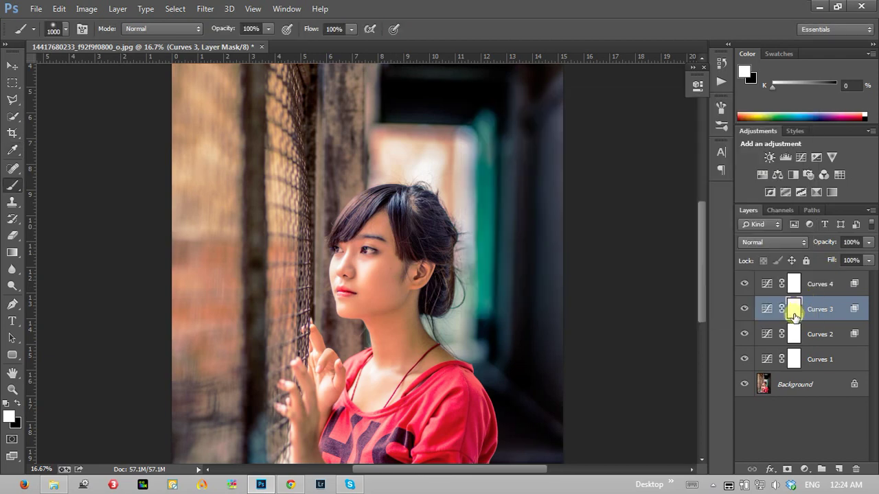
left_click(17, 403)
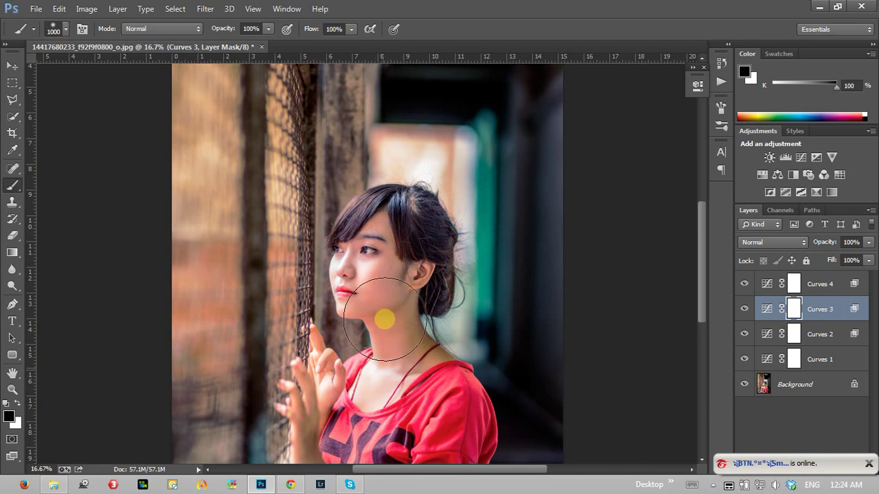
mouse_move(385, 319)
left_mouse_down()
mouse_move(373, 274)
mouse_move(528, 298)
mouse_move(406, 235)
mouse_move(390, 327)
left_mouse_up()
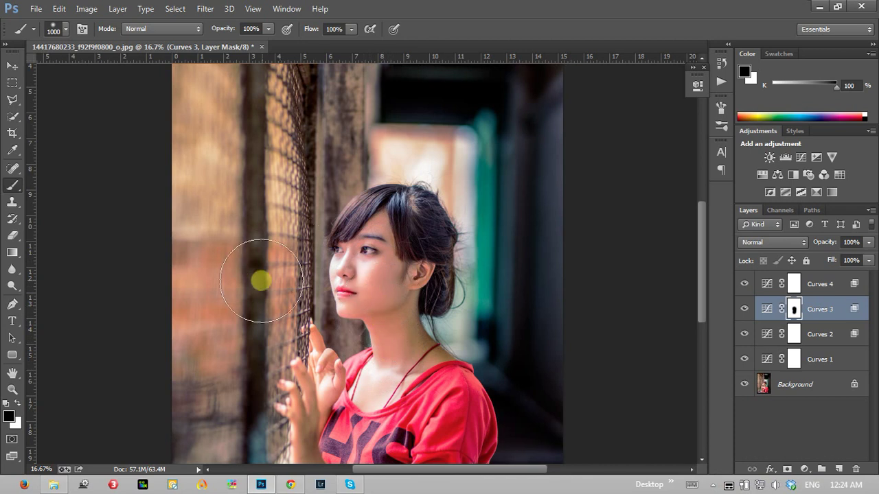
mouse_move(236, 280)
left_mouse_down()
mouse_move(265, 299)
mouse_move(283, 265)
mouse_move(202, 216)
left_mouse_up()
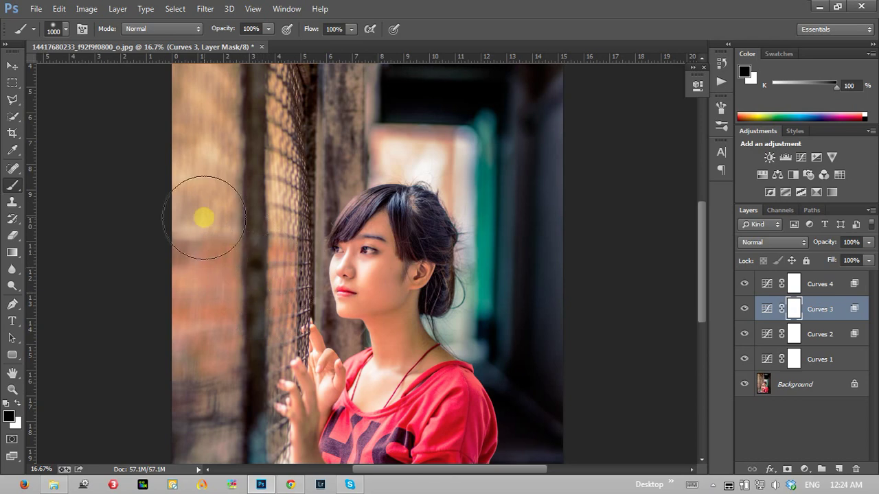
Paint grey #747474 on the Curves 3 mask over the girl's face.
left_click(11, 415)
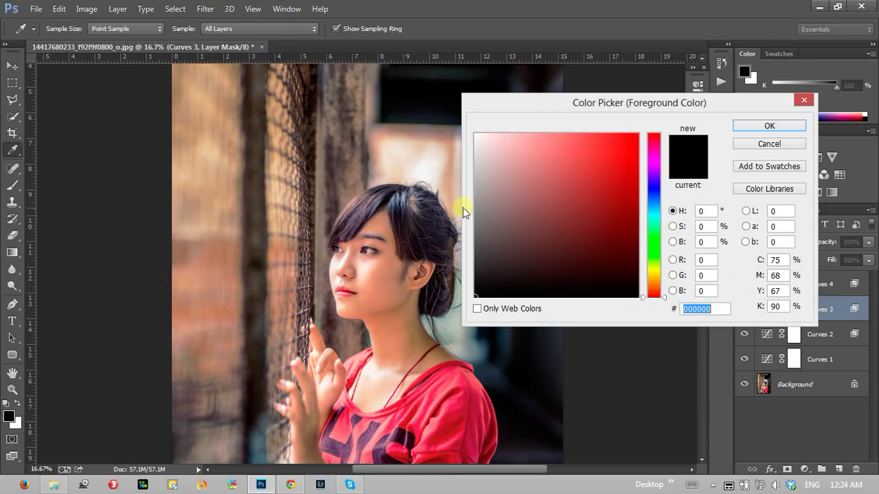
left_click_drag(484, 203, 472, 222)
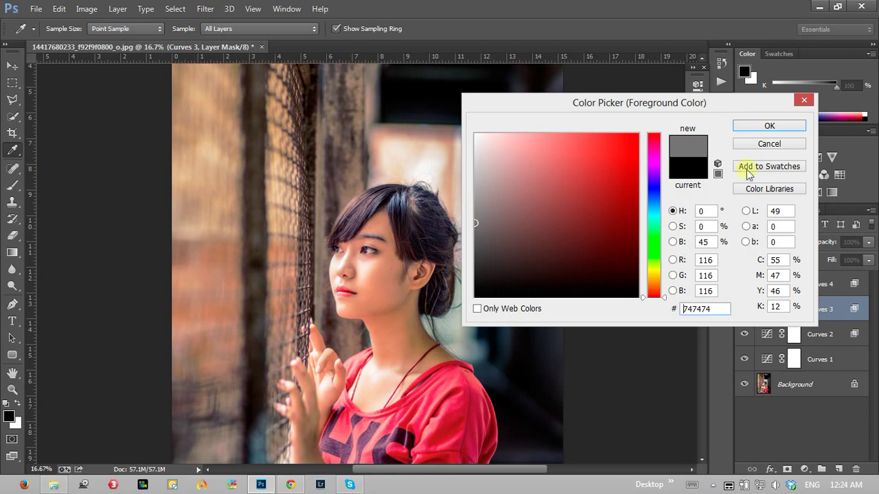
left_click(768, 125)
mouse_move(353, 215)
left_mouse_down()
mouse_move(374, 252)
mouse_move(318, 402)
mouse_move(402, 359)
mouse_move(368, 206)
mouse_move(169, 160)
left_mouse_up()
left_click(13, 389)
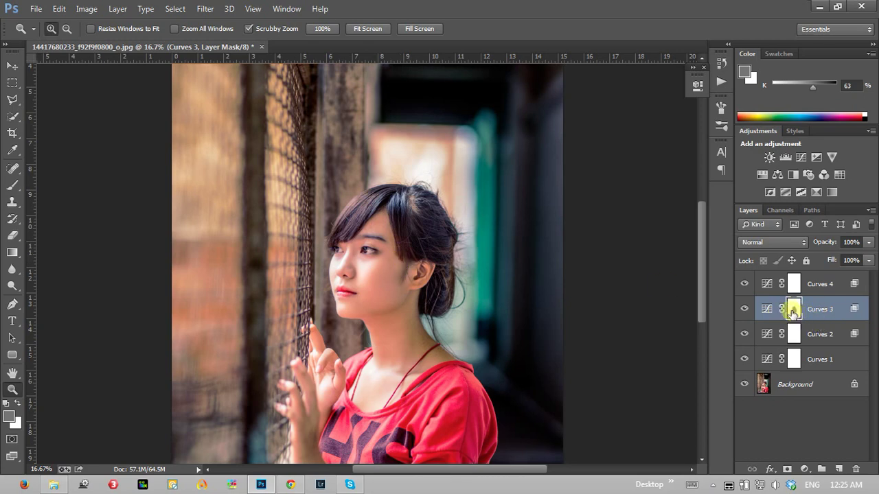
Alt-click the Background eye to compare the photo with and without the Curves layers.
left_click(355, 236, "alt")
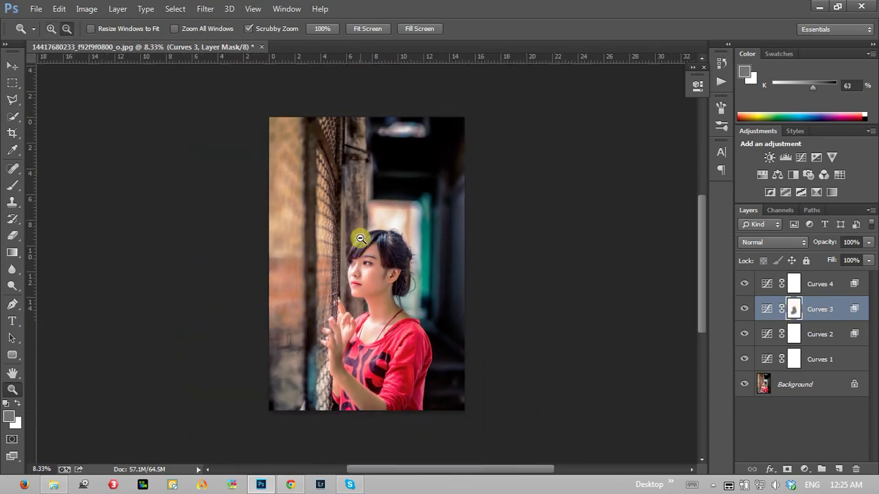
left_click(360, 247, "alt")
left_click(368, 253, "alt")
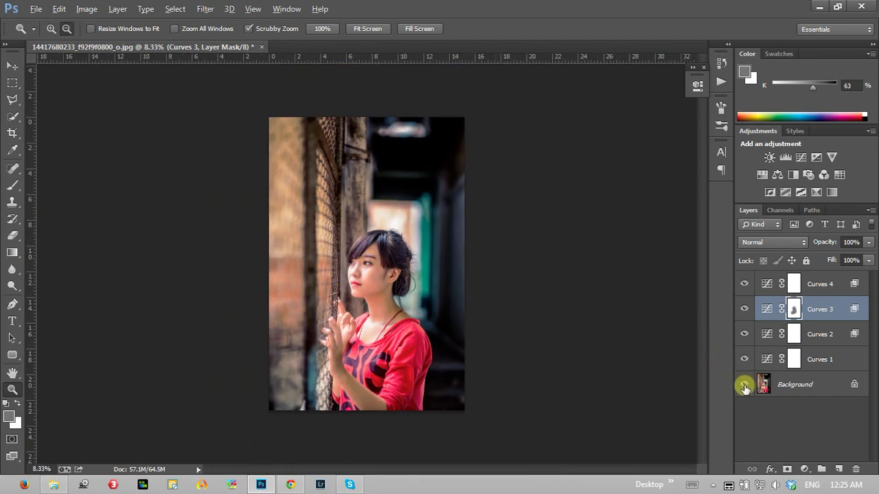
key("alt")
left_click(745, 389, "alt")
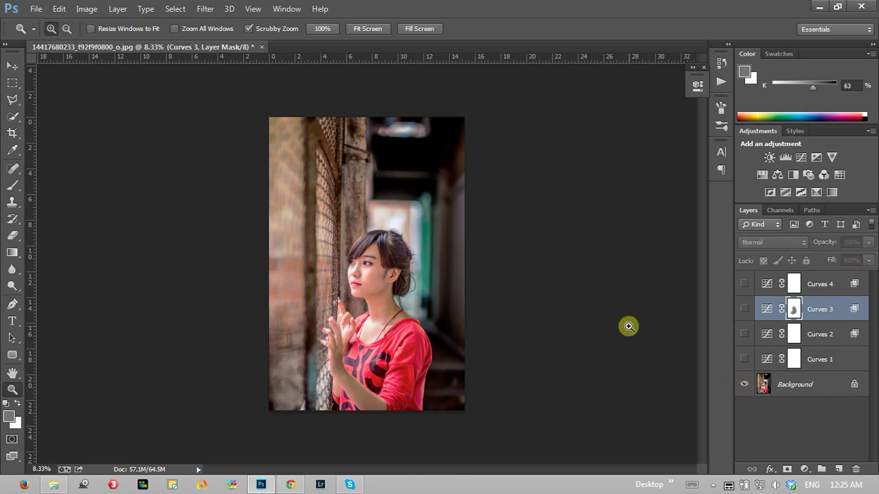
left_click(745, 384, "alt")
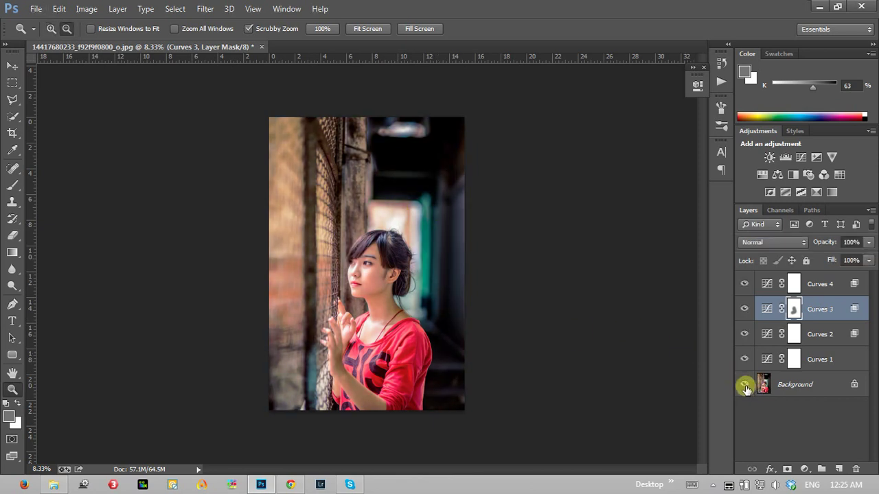
left_click(745, 385, "alt")
left_click(745, 384, "alt")
Fit the image in the window and select Curves 4 to add an adjustment layer above it.
left_click(367, 263)
right_click(380, 249)
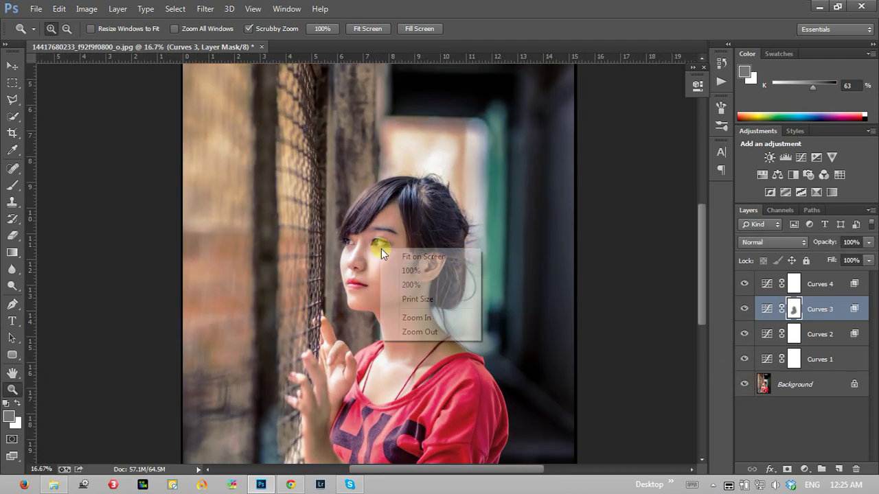
left_click(403, 255)
left_click(418, 310, "alt")
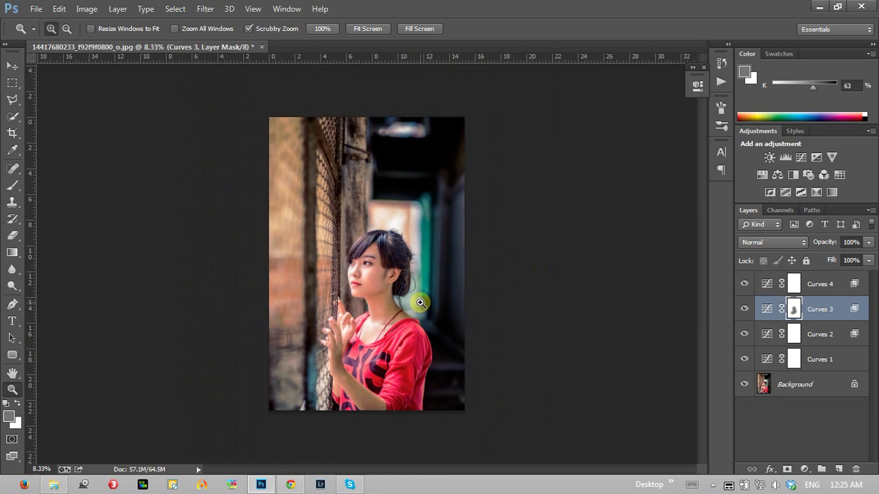
left_click(817, 283)
left_click(805, 468)
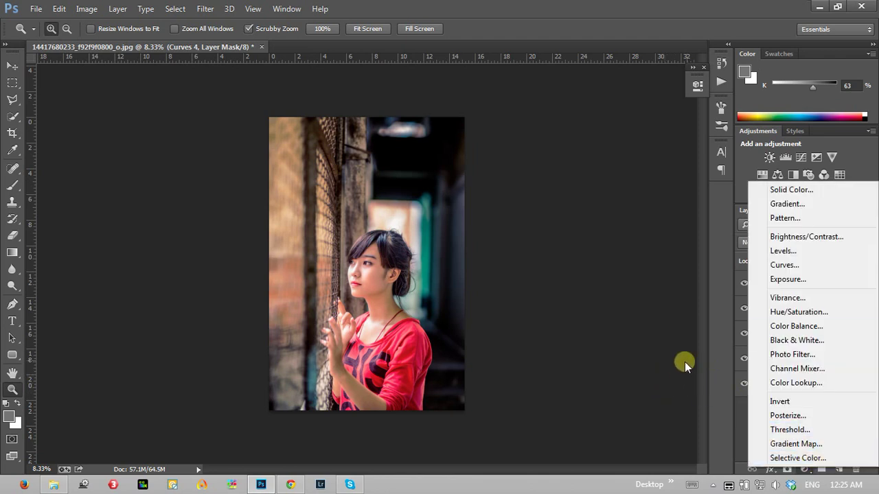
Add an Exposure layer with Offset raised to +0.0289 and its opacity lowered.
left_click(803, 279)
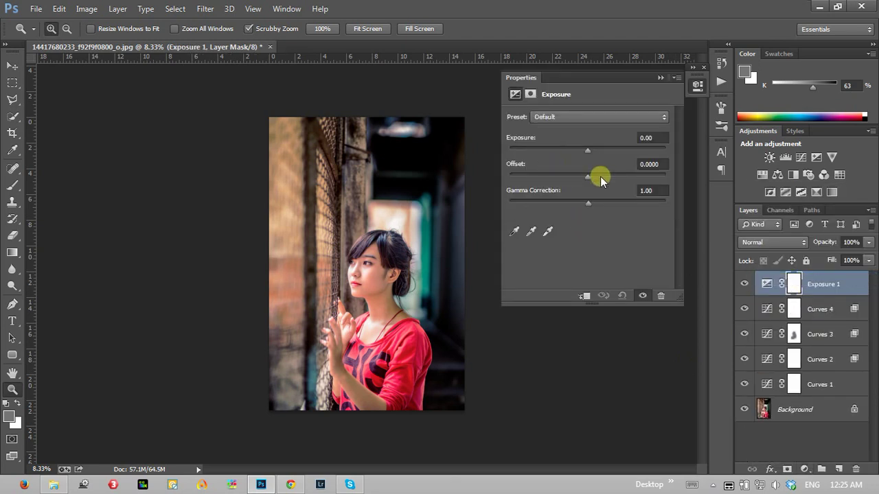
left_click(805, 469)
left_click_drag(590, 176, 594, 178)
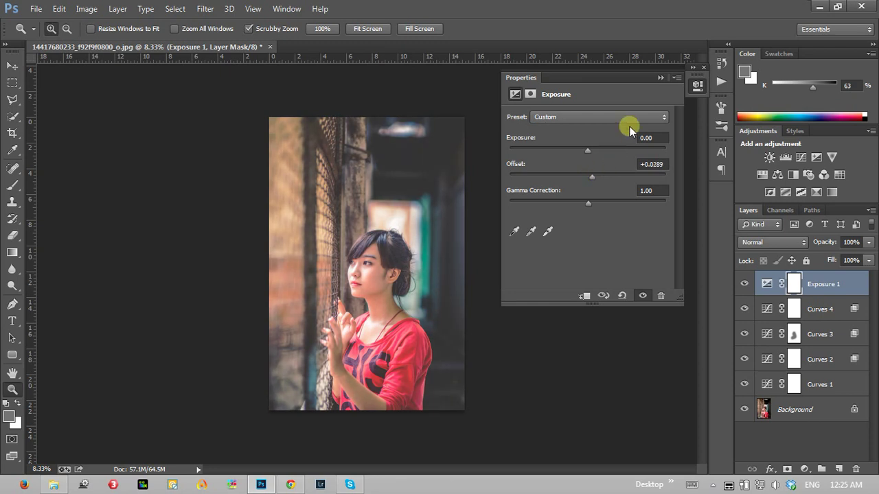
left_click(659, 78)
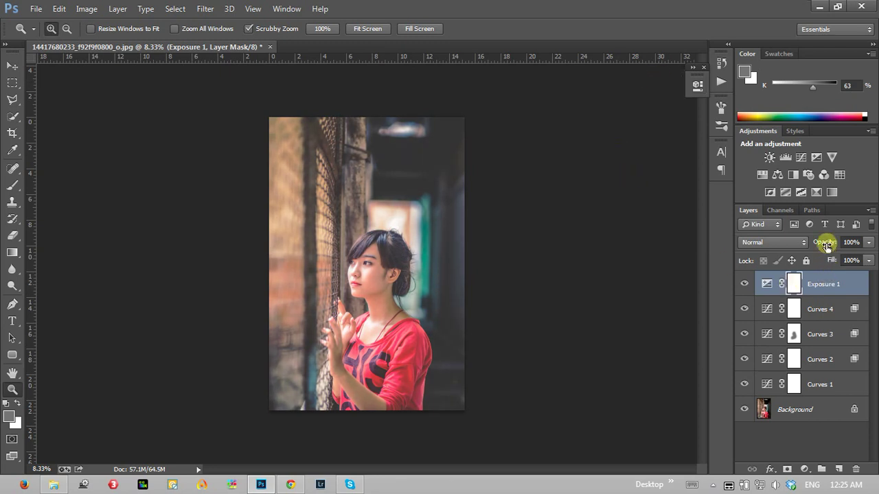
left_click_drag(825, 243, 810, 243)
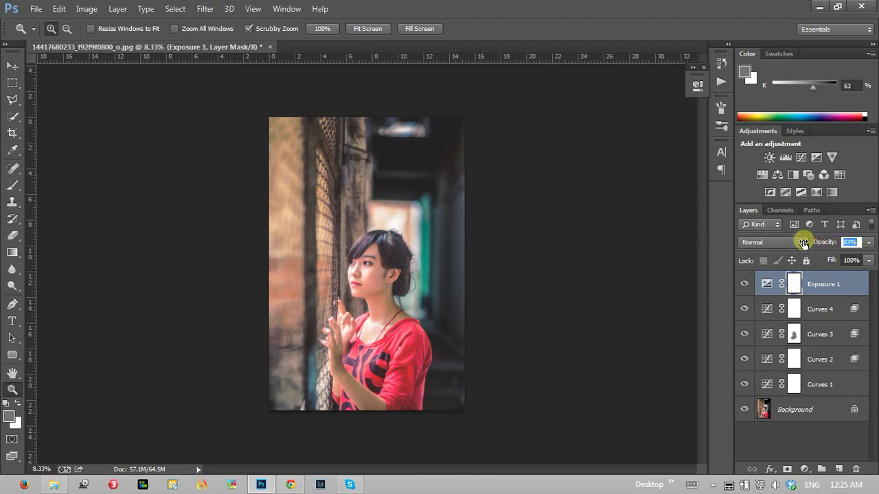
Split Exposure 1's This Layer highlight Blend If slider to 77/212.
double_click(851, 284)
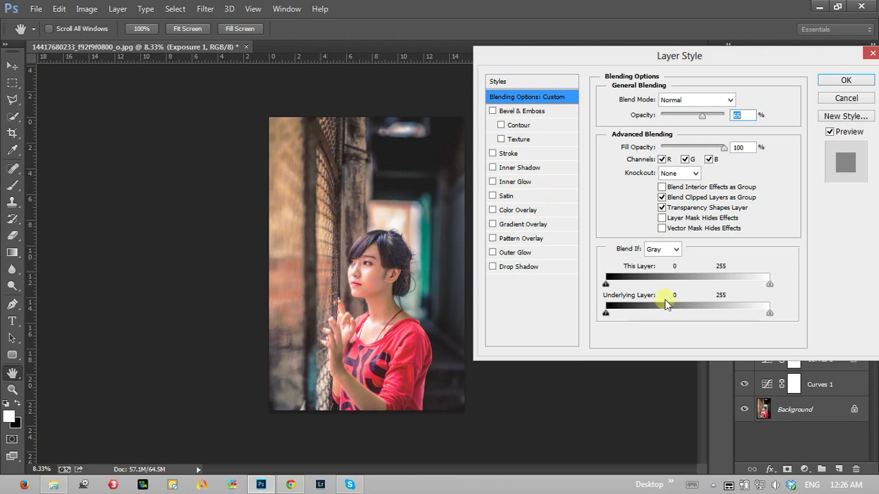
left_click_drag(762, 286, 752, 291)
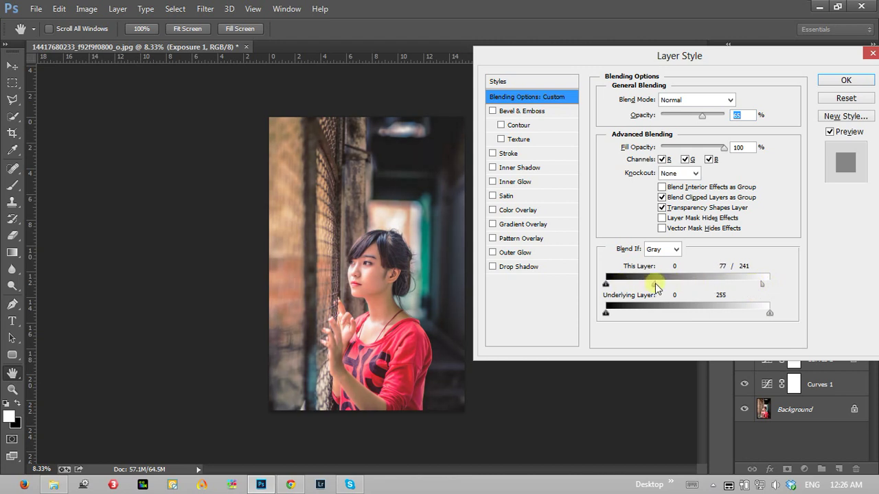
left_click_drag(697, 283, 652, 284)
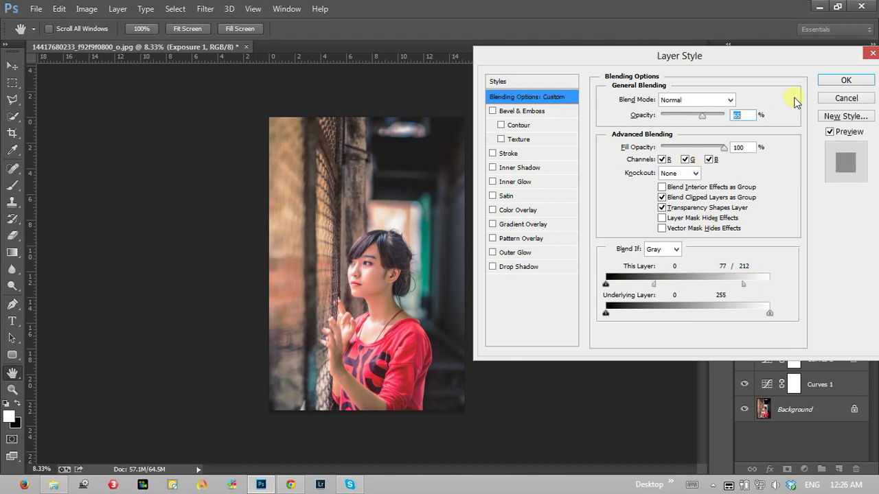
left_click(845, 80)
Toggle Exposure 1 to compare and lower its opacity to 52%.
key("z")
left_click(373, 281)
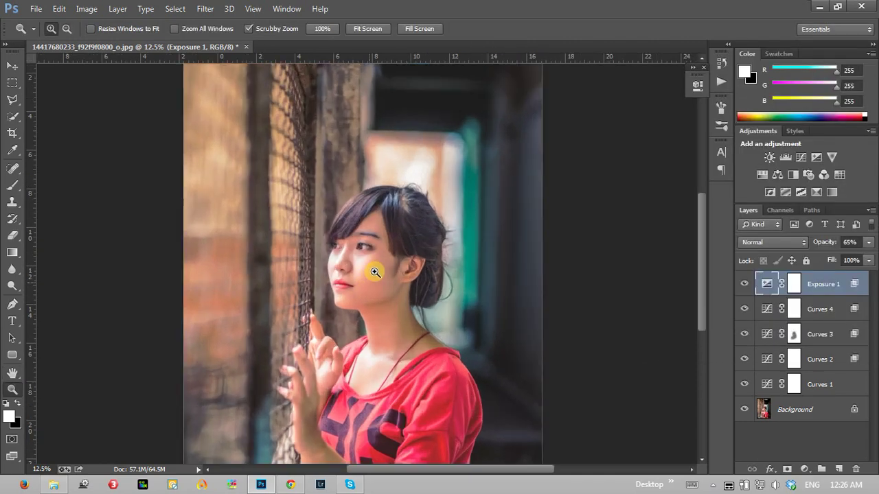
right_click(398, 241)
left_click(417, 251)
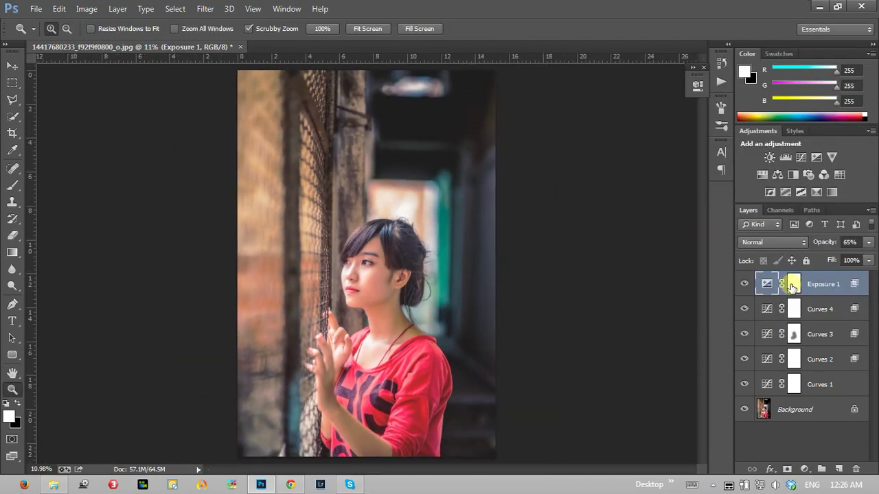
left_click(745, 284)
left_click(745, 285)
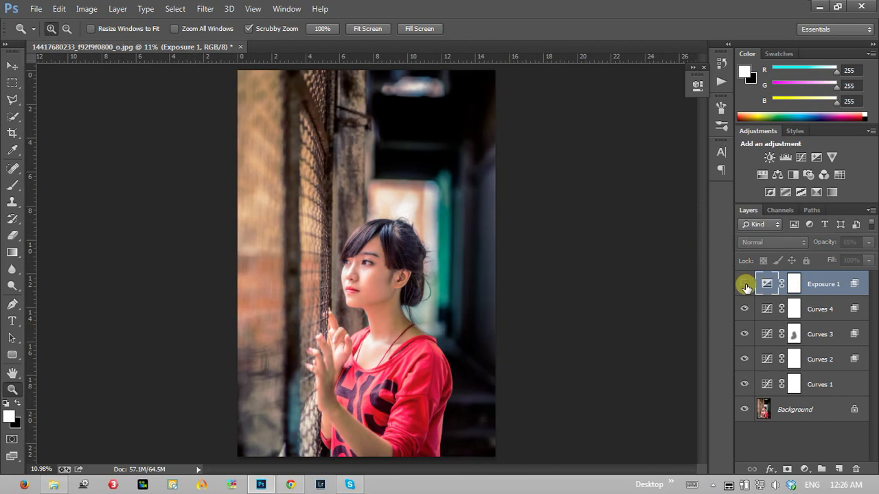
left_click(745, 287)
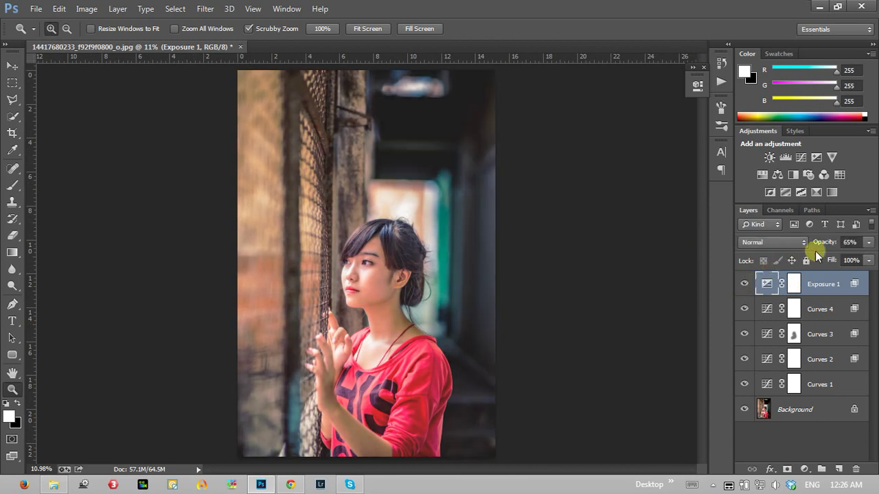
mouse_move(823, 241)
left_mouse_down()
mouse_move(816, 254)
mouse_move(828, 244)
left_mouse_up()
left_click(744, 284)
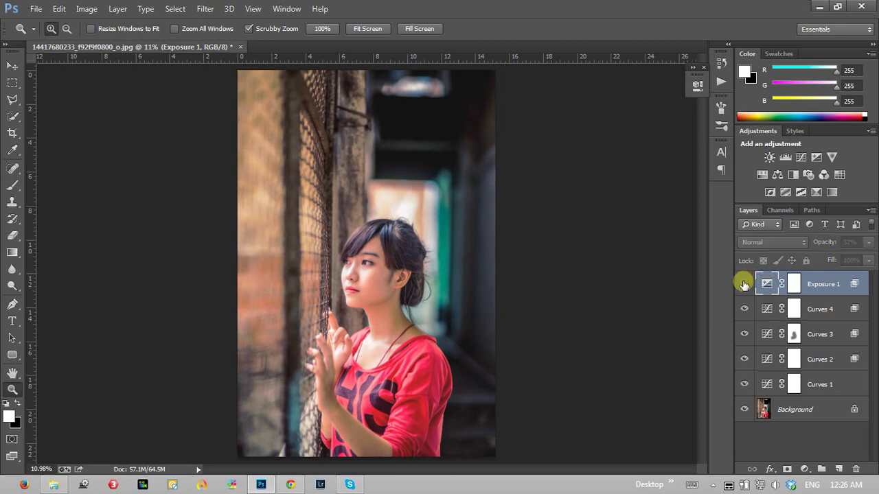
left_click(381, 259, "alt")
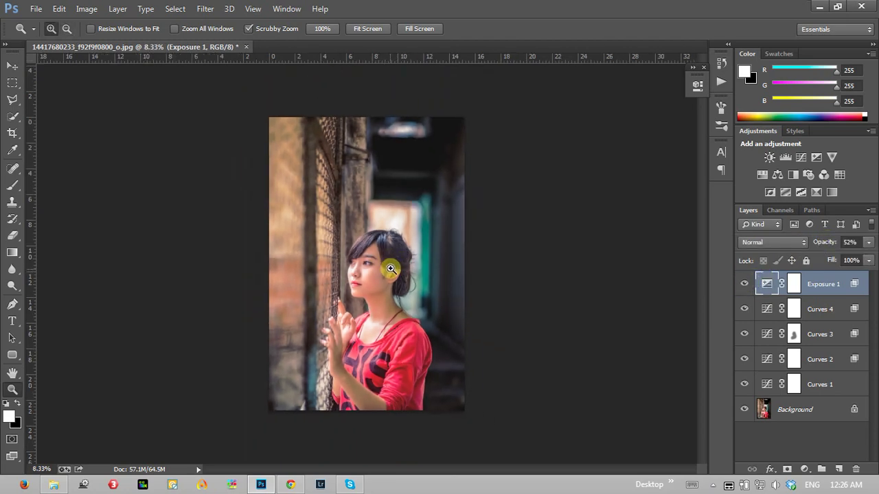
Zoom in and out on the girl's face to inspect the result.
left_click(388, 270)
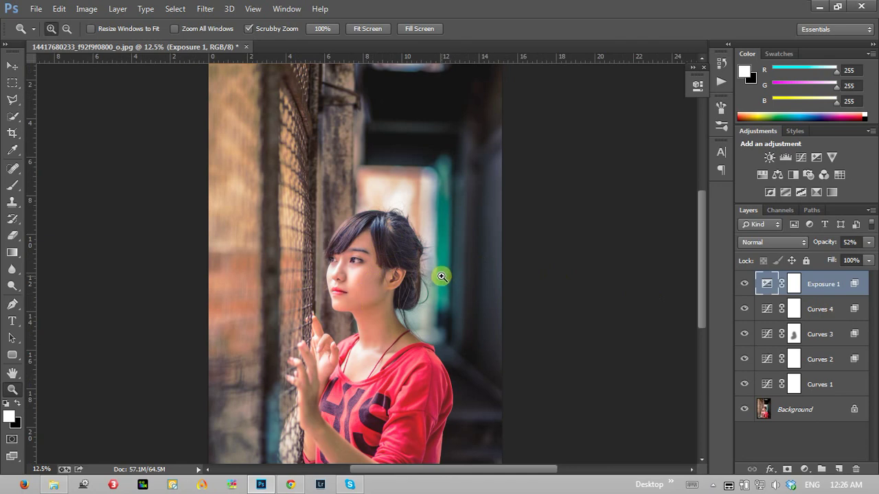
left_click(453, 266)
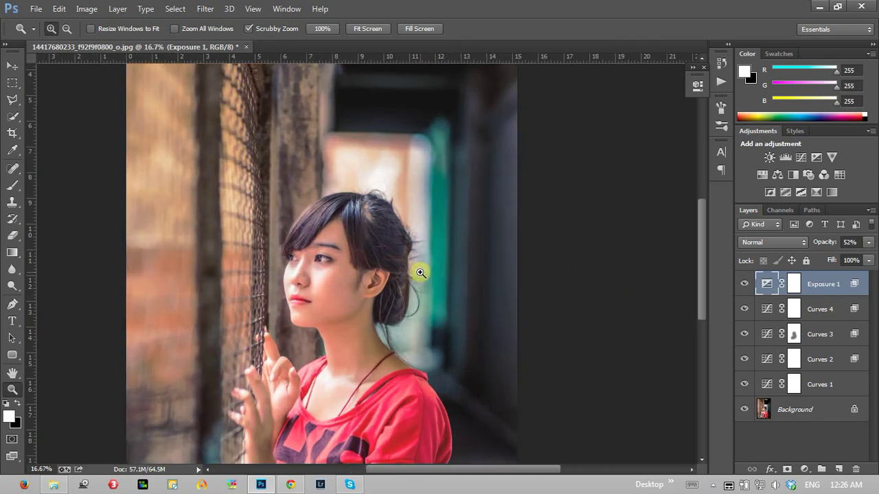
left_click(348, 272)
left_click(325, 264, "alt")
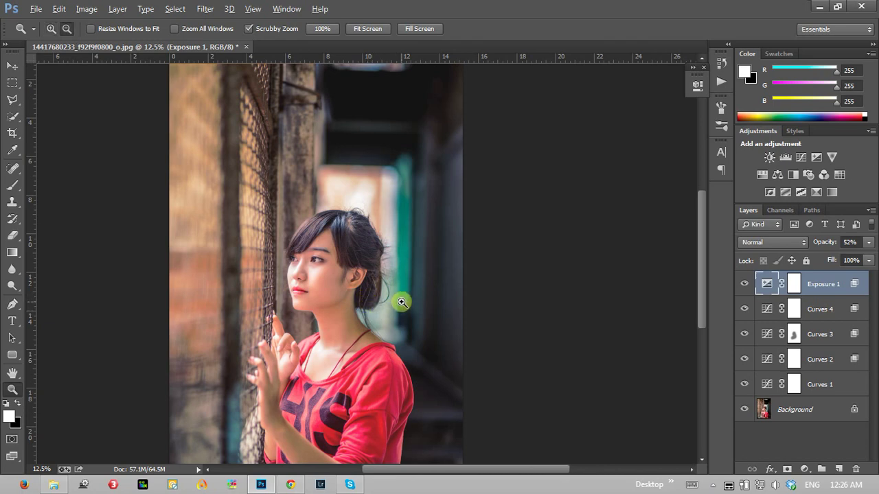
left_click(405, 299, "alt")
left_click(400, 300)
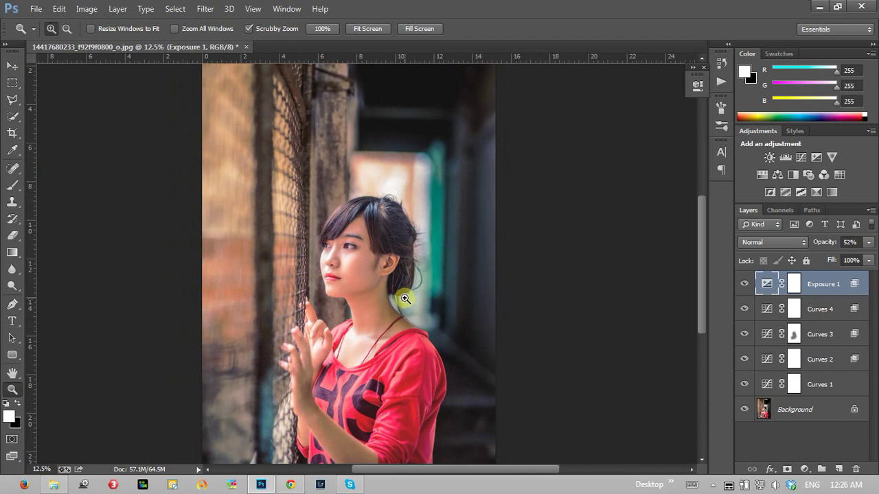
left_click(408, 301)
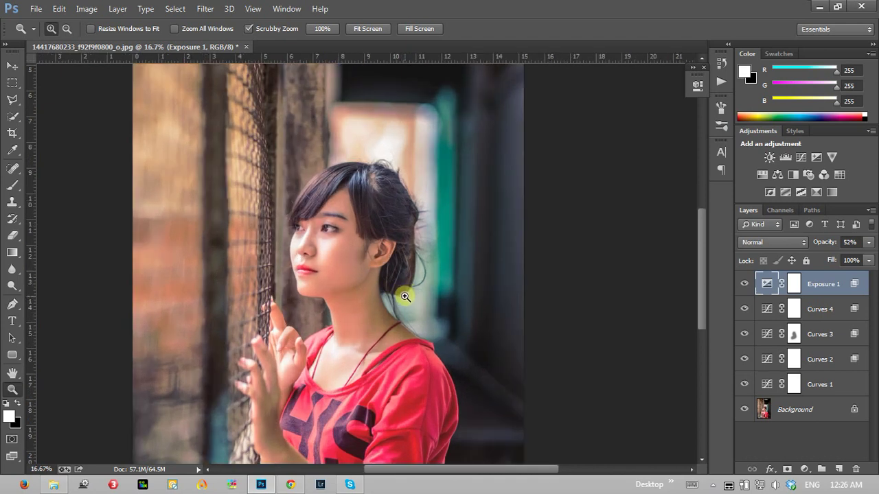